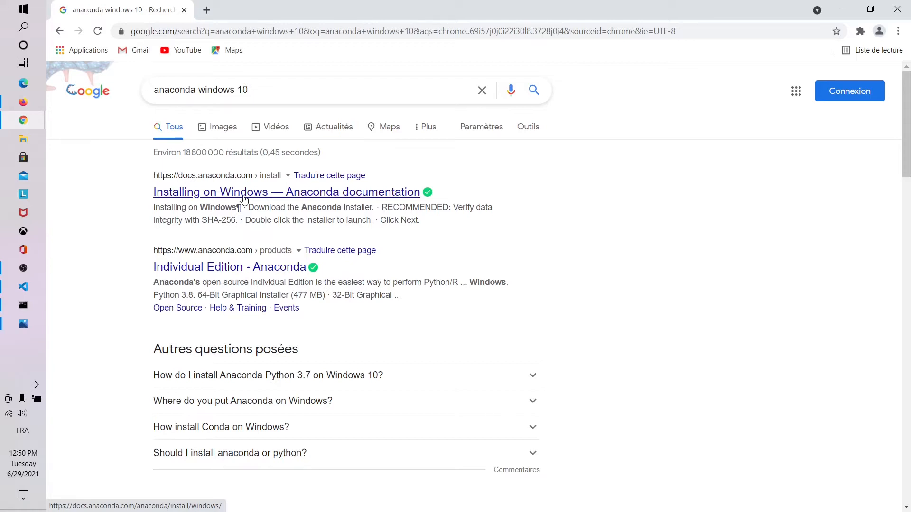
Open Anaconda's Windows installation guide, and download the 64-bit Windows installer from the Individual Edition page found in a second search
{"action": "left_click", "coordinate": [245, 199]}
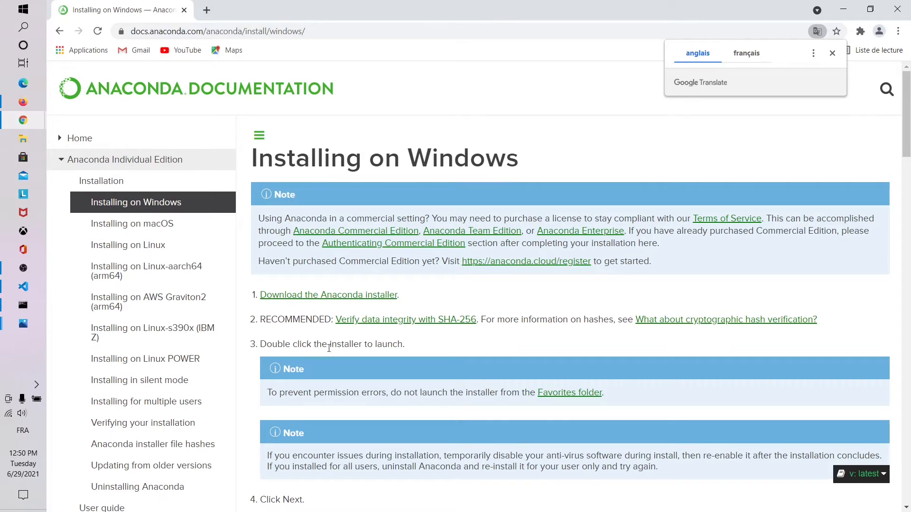
{"action": "left_click", "coordinate": [205, 10]}
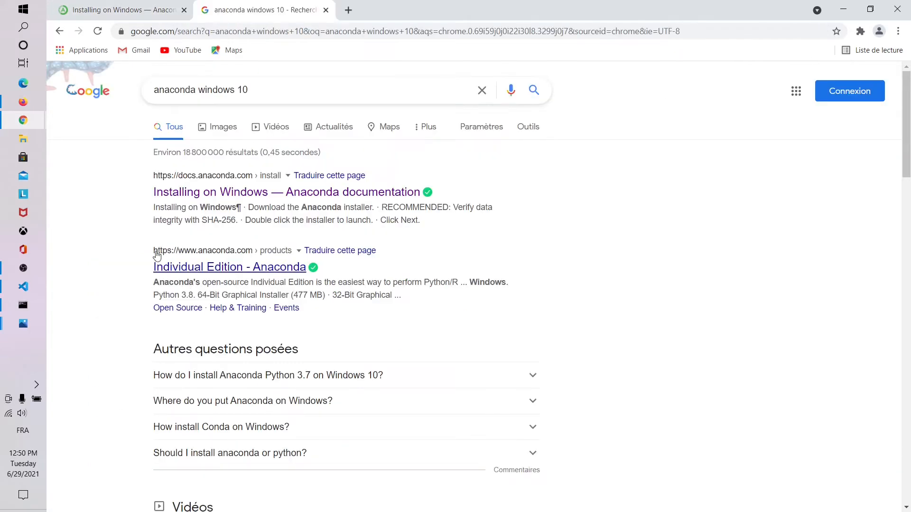
{"action": "left_click", "coordinate": [256, 267]}
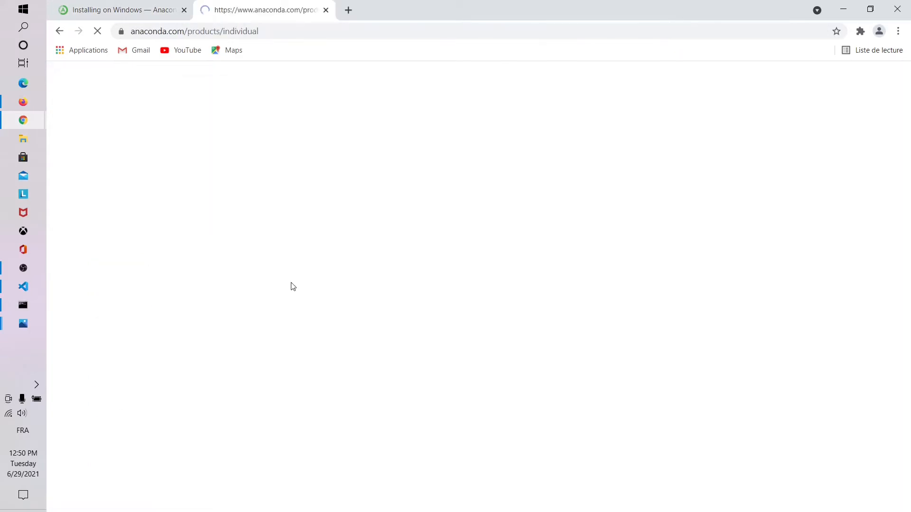
{"action": "scroll", "coordinate": [301, 214], "scroll_direction": "down", "scroll_amount": 1}
{"action": "scroll", "coordinate": [301, 214], "scroll_direction": "down", "scroll_amount": 2}
{"action": "triple_click", "coordinate": [301, 214]}
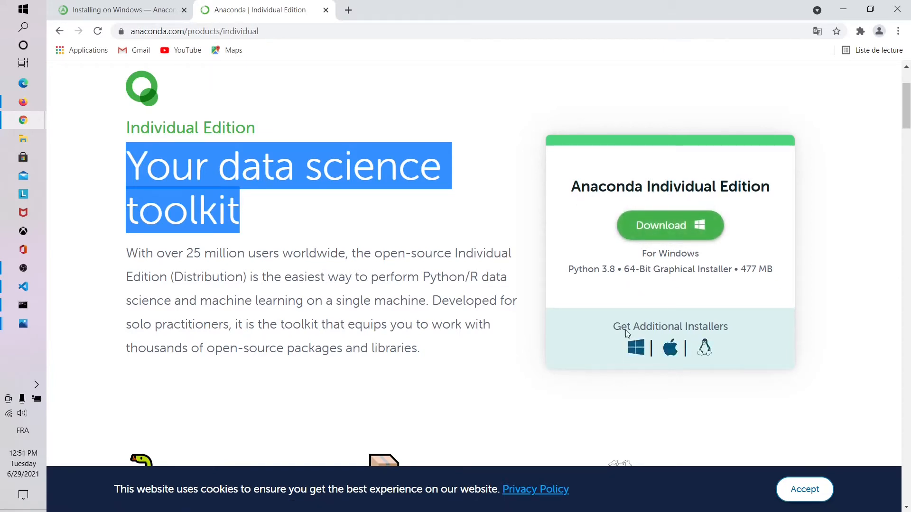
{"action": "left_click", "coordinate": [669, 226]}
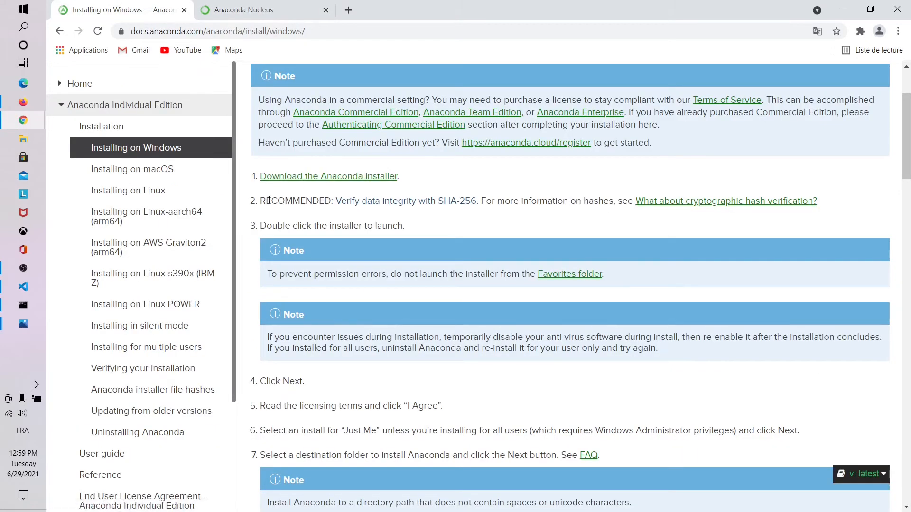
Open the guide's SHA-256 data integrity verification link in a separate tab and switch to the installer file hashes page
{"action": "left_click_drag", "start_coordinate": [268, 200], "coordinate": [492, 201]}
{"action": "right_click", "coordinate": [458, 202]}
{"action": "left_click", "coordinate": [479, 207]}
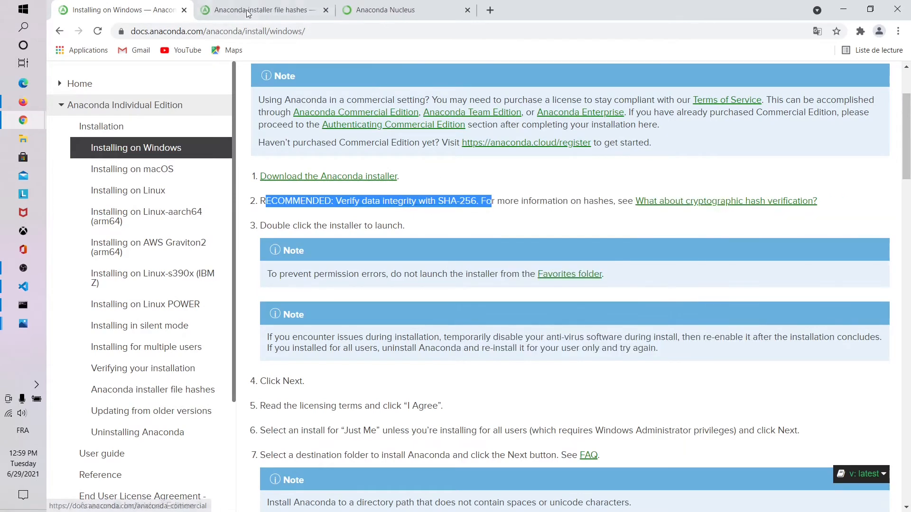
{"action": "left_click", "coordinate": [248, 10]}
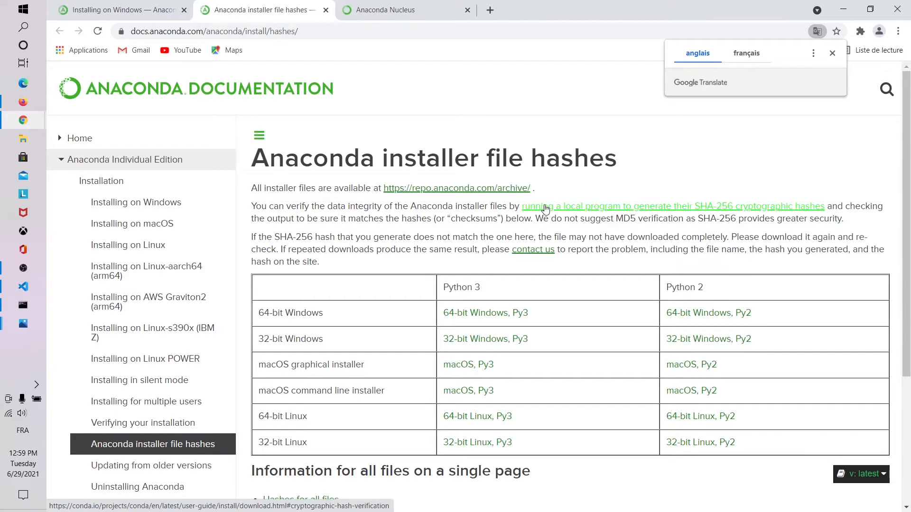
Open the 64-bit Windows, Py3 hash list and view the hashes for Anaconda3-2021.05-Windows-x86_64.exe
{"action": "right_click", "coordinate": [451, 314]}
{"action": "left_click", "coordinate": [470, 326]}
{"action": "left_click_drag", "start_coordinate": [259, 314], "coordinate": [346, 319]}
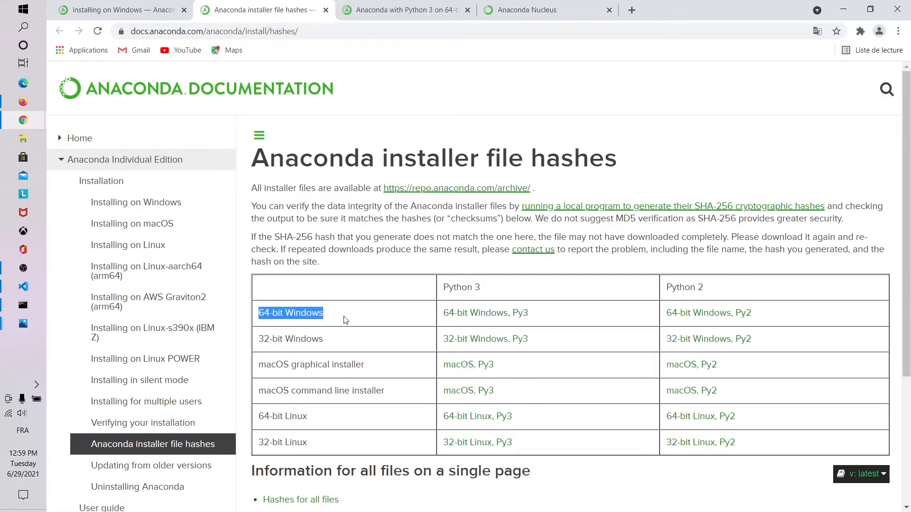
{"action": "scroll", "coordinate": [515, 308], "scroll_direction": "down", "scroll_amount": 1}
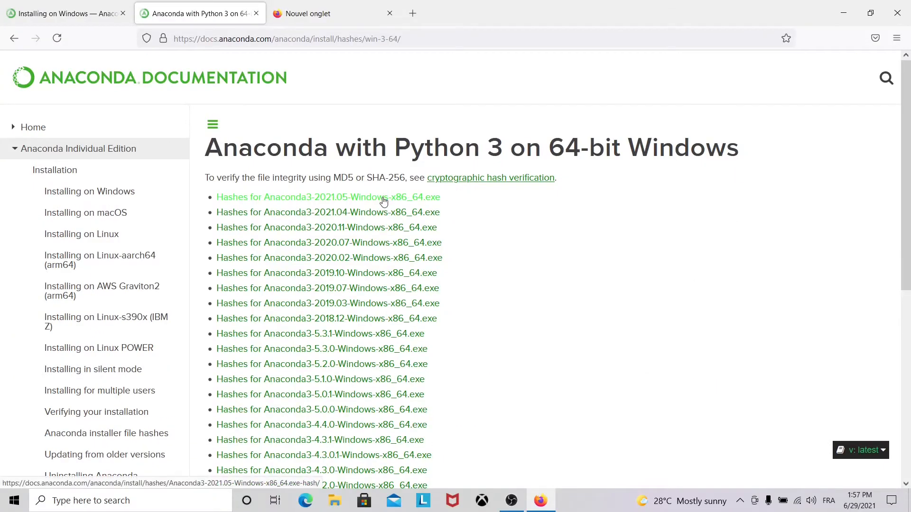
{"action": "left_click", "coordinate": [384, 198]}
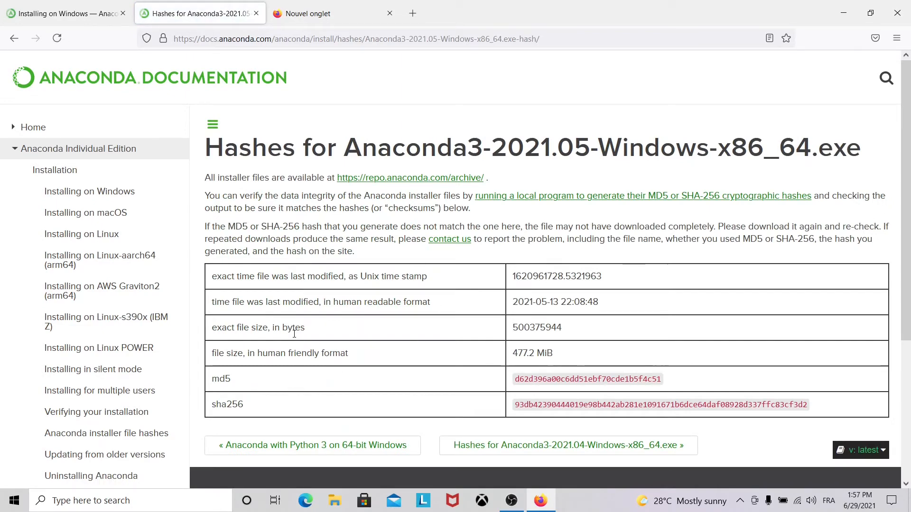
Open Command Prompt, change to the Downloads directory and list its files
{"action": "key", "text": "super"}
{"action": "type", "text": "cmd"}
{"action": "key", "text": "Return"}
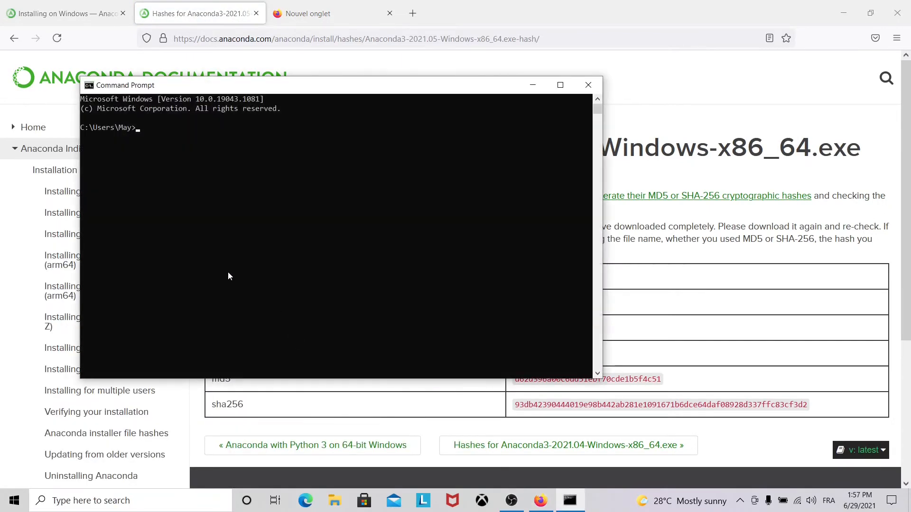
{"action": "type", "text": "cd Downloads"}
{"action": "key", "text": "Return"}
{"action": "type", "text": "dir"}
{"action": "key", "text": "Return"}
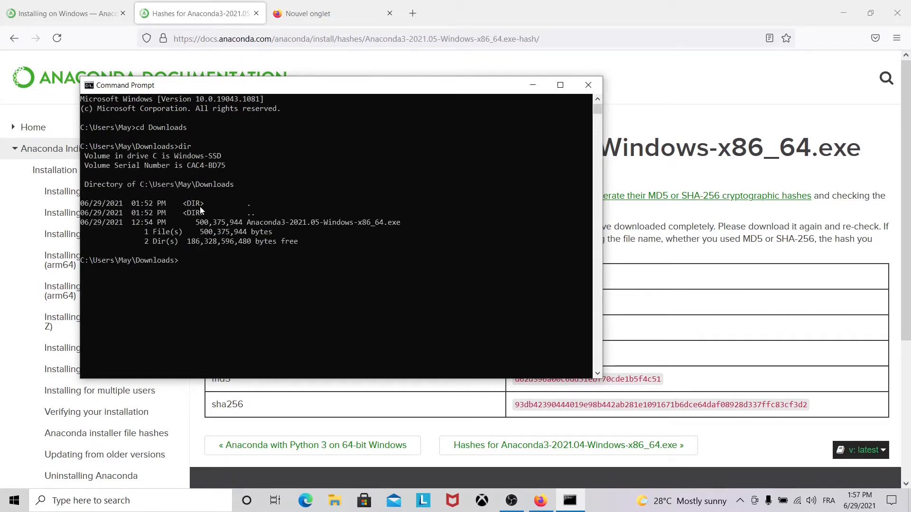
Compute the SHA-256 hash of Anaconda3-2021.05-Windows-x86_64.exe with certutil -hashfile and reposition the console to compare it with the published sha256
{"action": "type", "text": "certutil -hashfile"}
{"action": "left_click", "coordinate": [347, 269]}
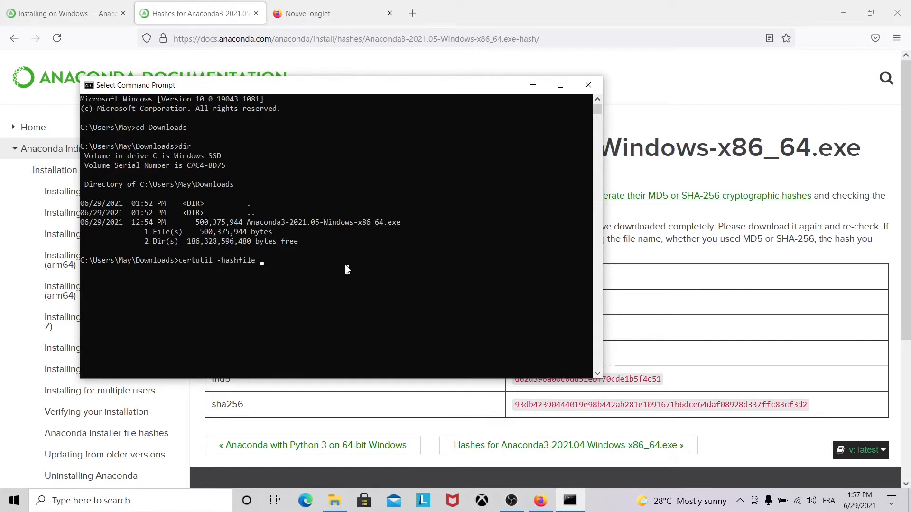
{"action": "type", "text": "A"}
{"action": "key", "text": "Tab"}
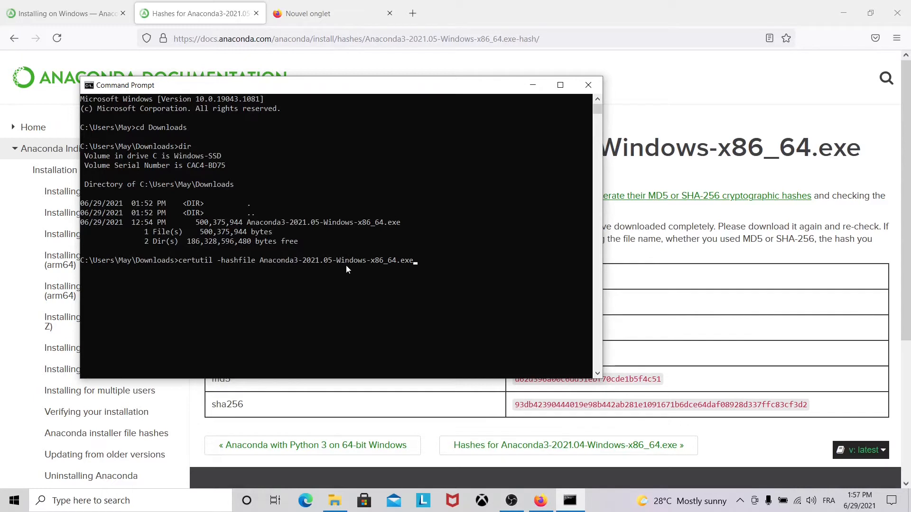
{"action": "type", "text": "sha256"}
{"action": "key", "text": "Return"}
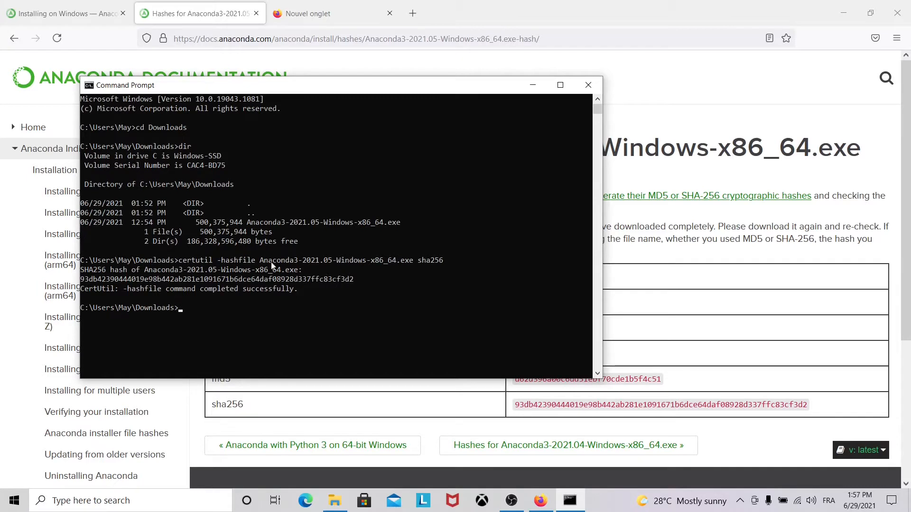
{"action": "left_click_drag", "start_coordinate": [436, 92], "coordinate": [714, 98]}
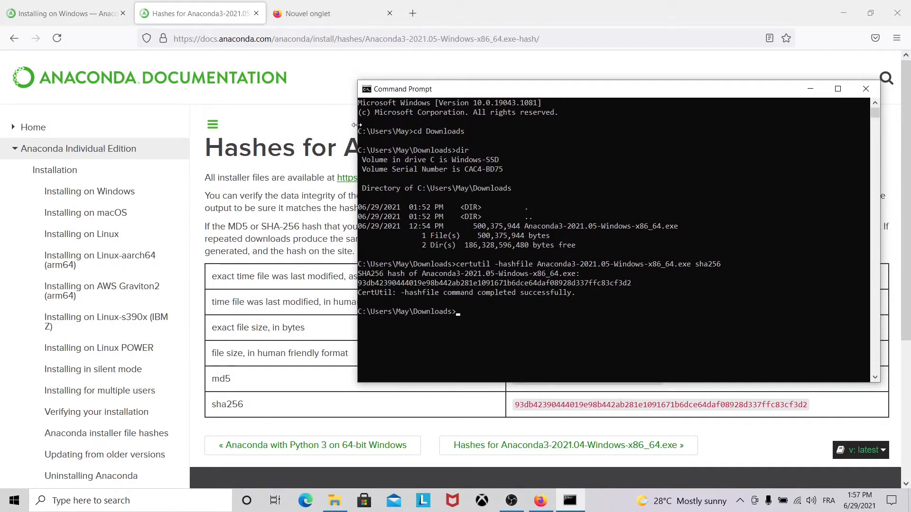
{"action": "left_click_drag", "start_coordinate": [358, 128], "coordinate": [499, 150]}
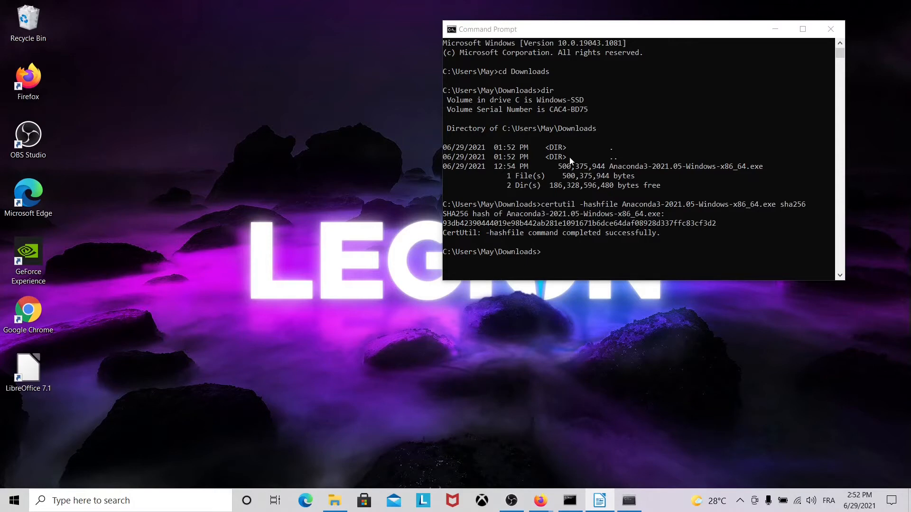
Launch the downloaded Anaconda3 2021.05 installer and accept its license agreement after going through to the end
{"action": "left_click", "coordinate": [338, 495]}
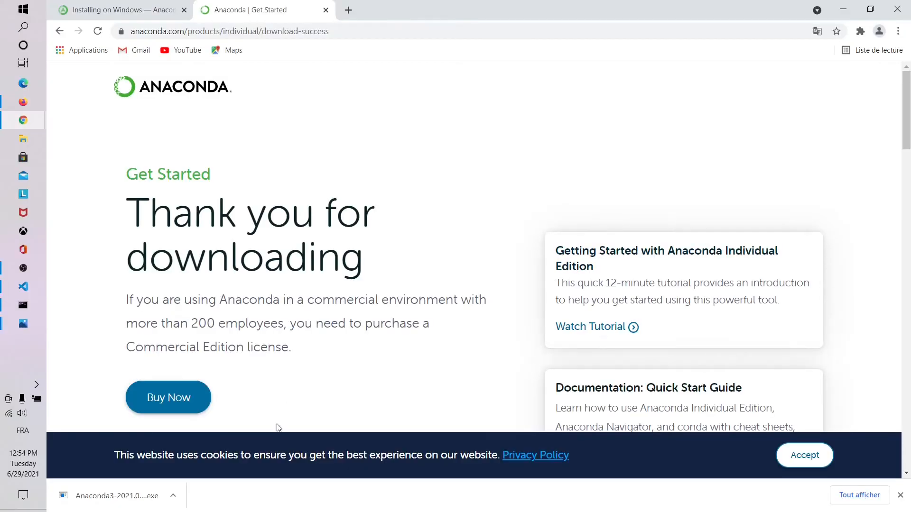
{"action": "left_click", "coordinate": [112, 495]}
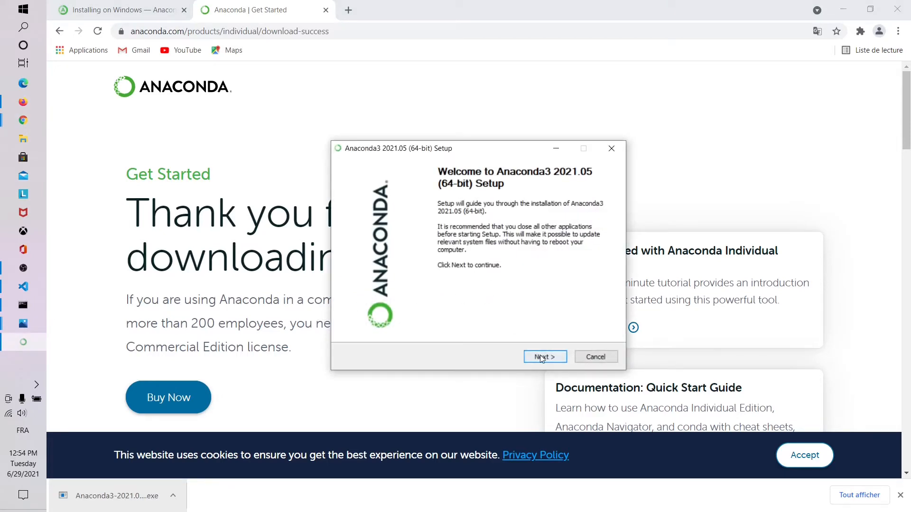
{"action": "left_click", "coordinate": [540, 355]}
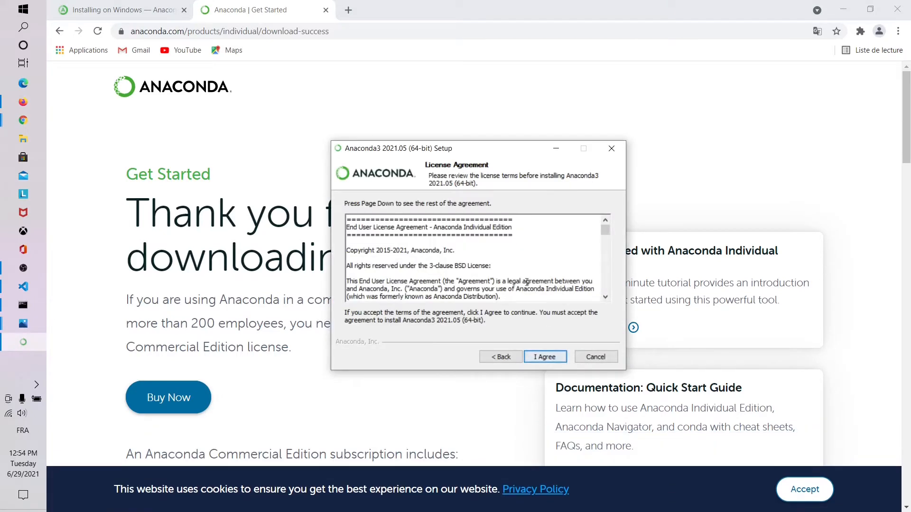
{"action": "left_click_drag", "start_coordinate": [607, 232], "coordinate": [610, 300]}
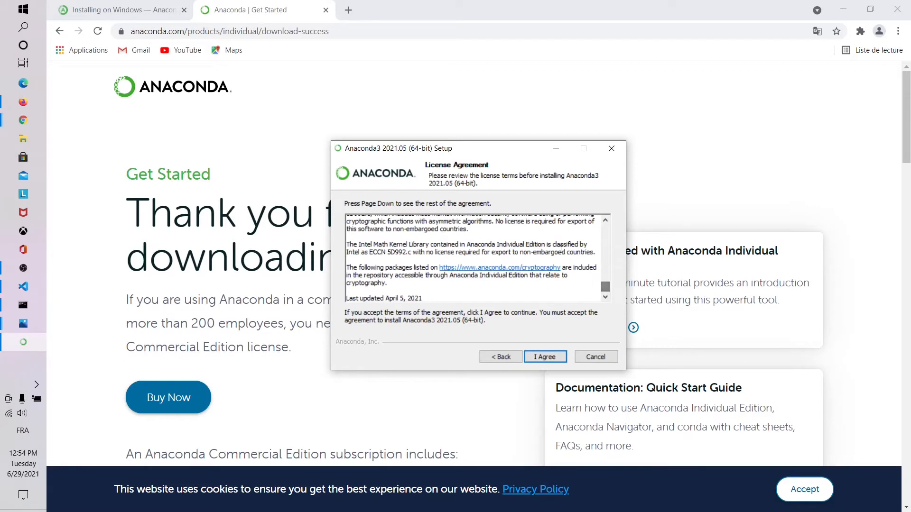
{"action": "left_click", "coordinate": [552, 359]}
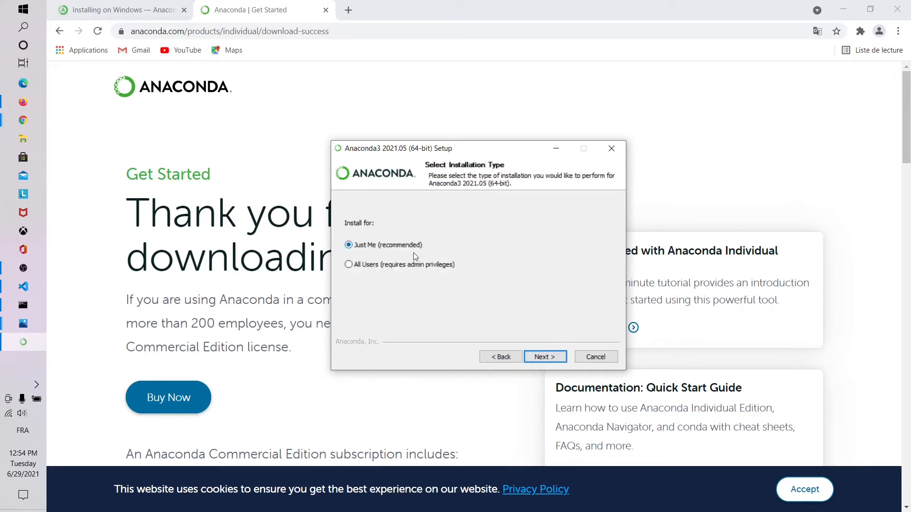
Install Anaconda3 for all users, keeping the proposed destination folder and the default advanced options
{"action": "left_click", "coordinate": [380, 264]}
{"action": "left_click", "coordinate": [537, 356]}
{"action": "left_click", "coordinate": [556, 363]}
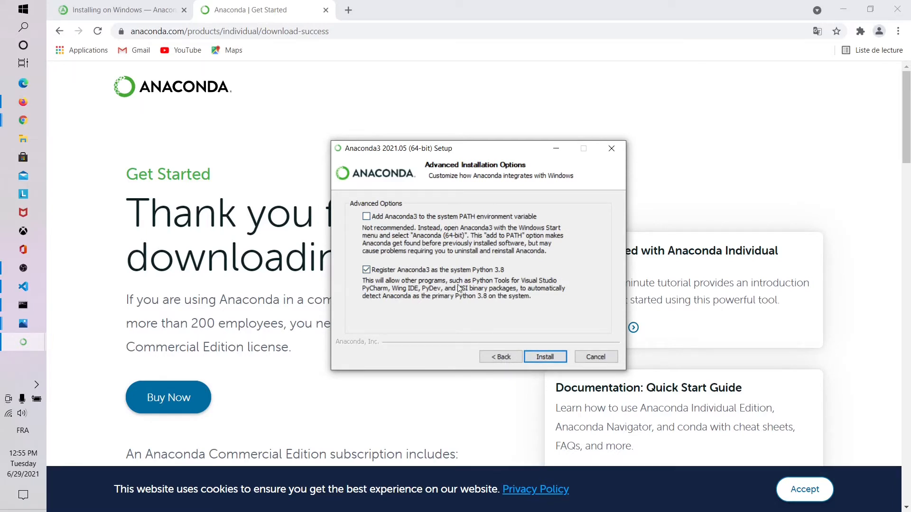
{"action": "left_click", "coordinate": [531, 358]}
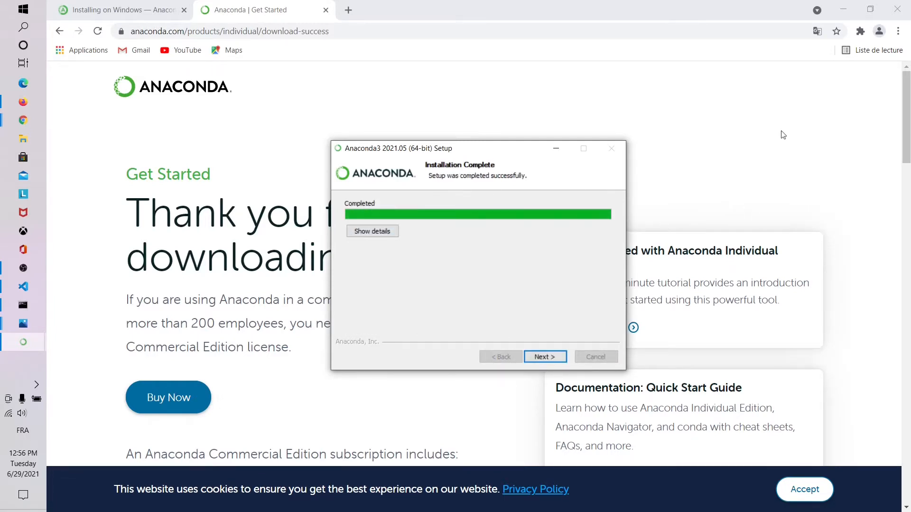
Complete the Anaconda3 setup wizard, clearing the Anaconda Individual Edition Tutorial option before finishing
{"action": "left_click", "coordinate": [543, 361]}
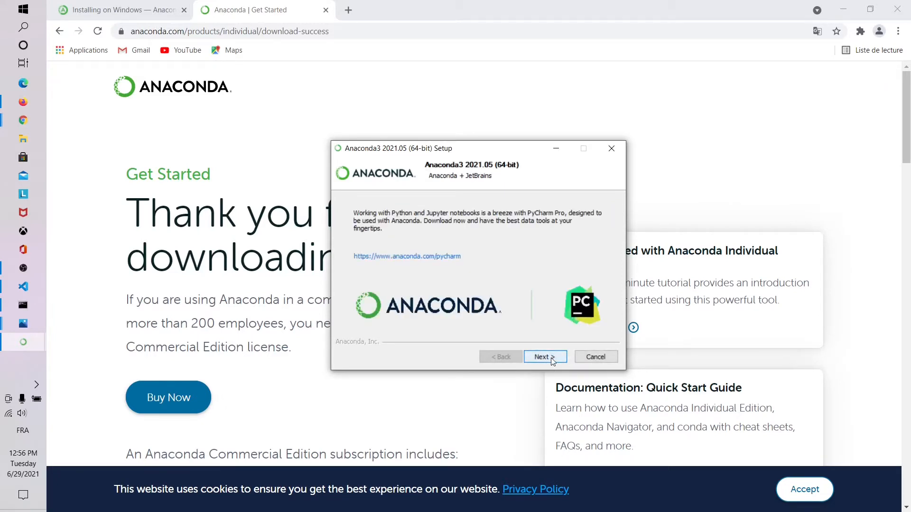
{"action": "left_click", "coordinate": [551, 359]}
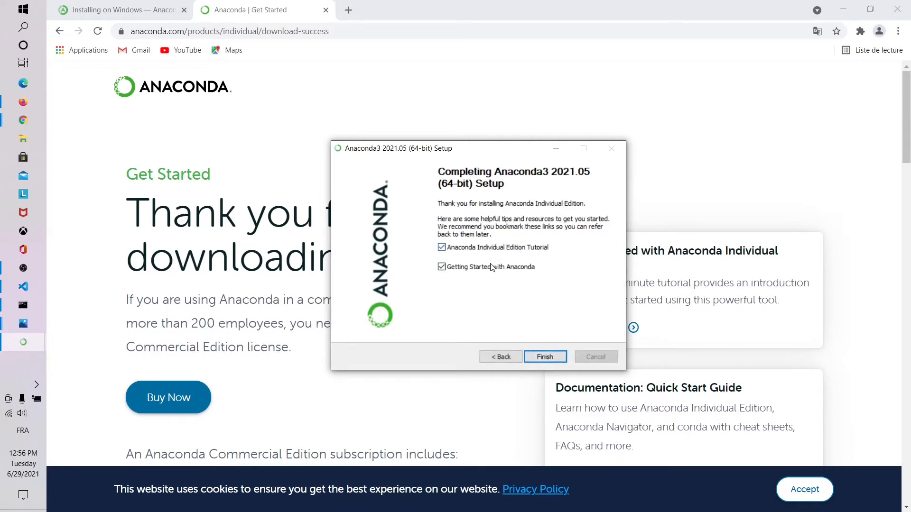
{"action": "left_click", "coordinate": [493, 247]}
{"action": "left_click", "coordinate": [545, 356]}
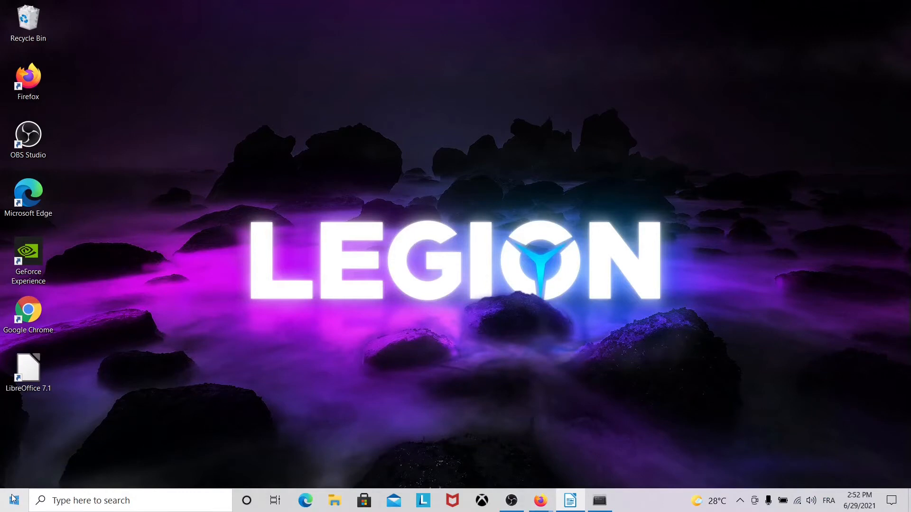
Find "ana" among the installed apps, open Anaconda Prompt (Anaconda3) and maximize its window
{"action": "left_click", "coordinate": [14, 502]}
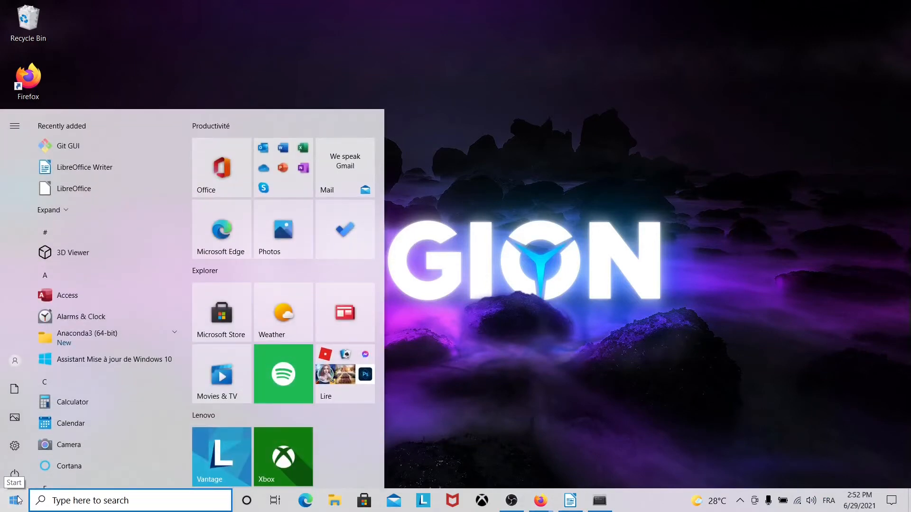
{"action": "type", "text": "ana"}
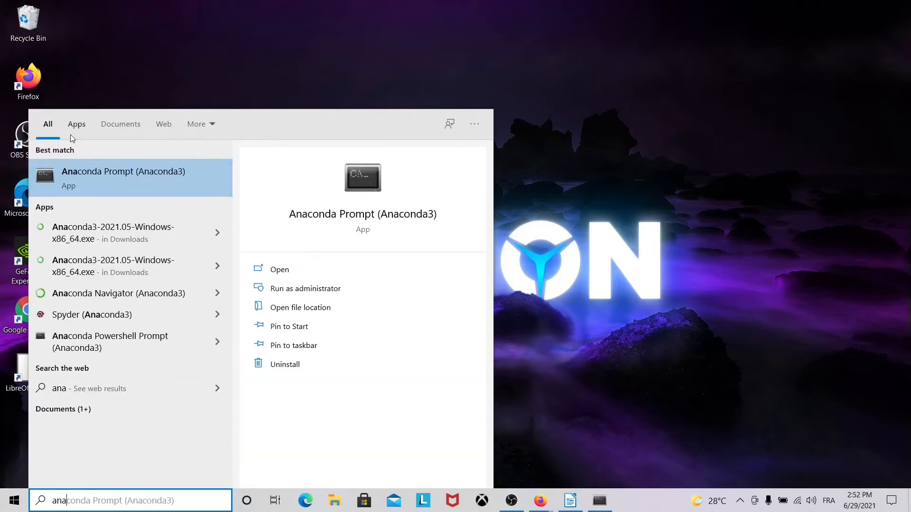
{"action": "left_click", "coordinate": [101, 172]}
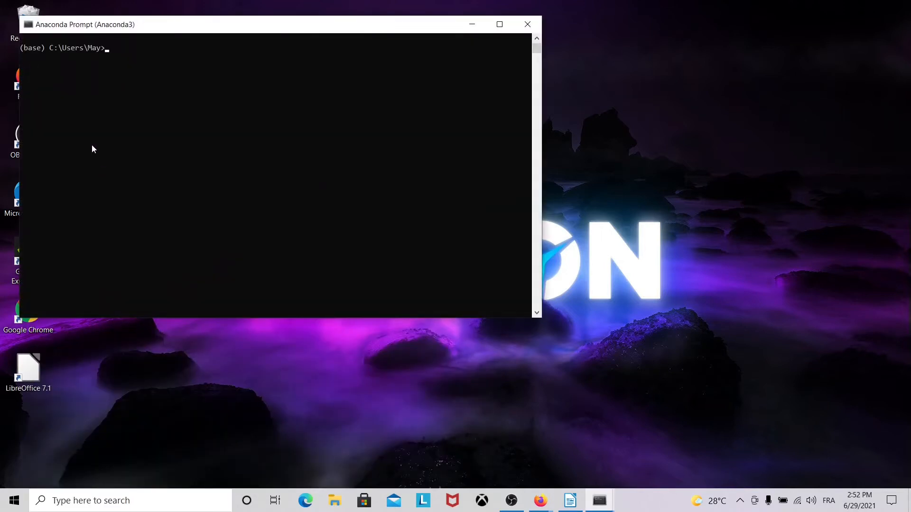
{"action": "left_click_drag", "start_coordinate": [234, 26], "coordinate": [569, 38]}
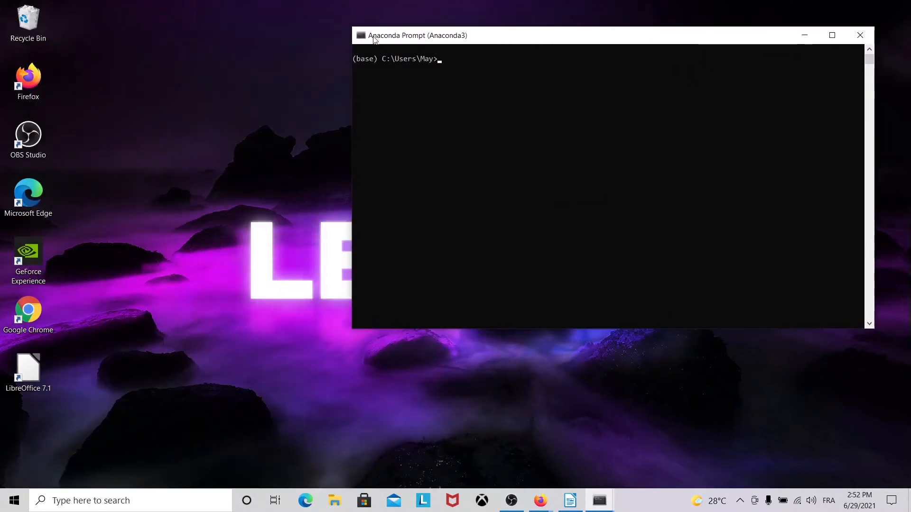
{"action": "double_click", "coordinate": [437, 36]}
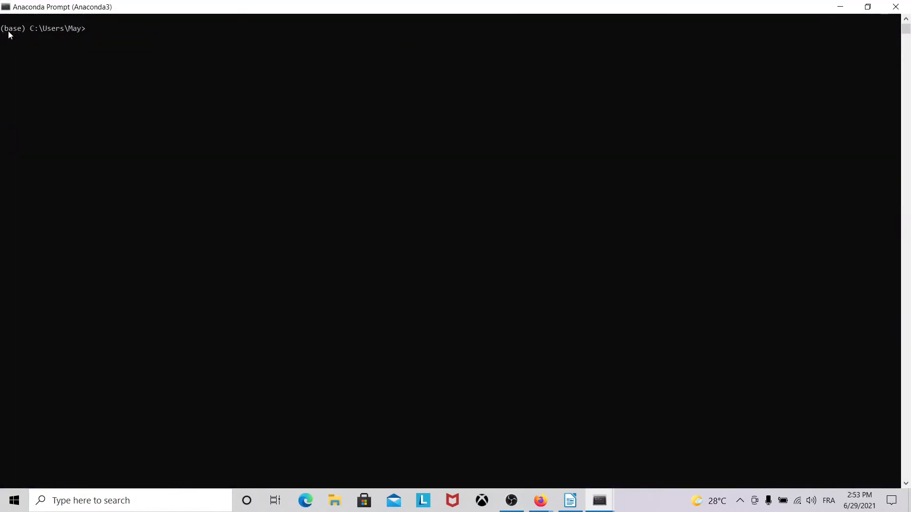
Check the installed conda version by running conda --version in the Anaconda Prompt
{"action": "left_click", "coordinate": [241, 171]}
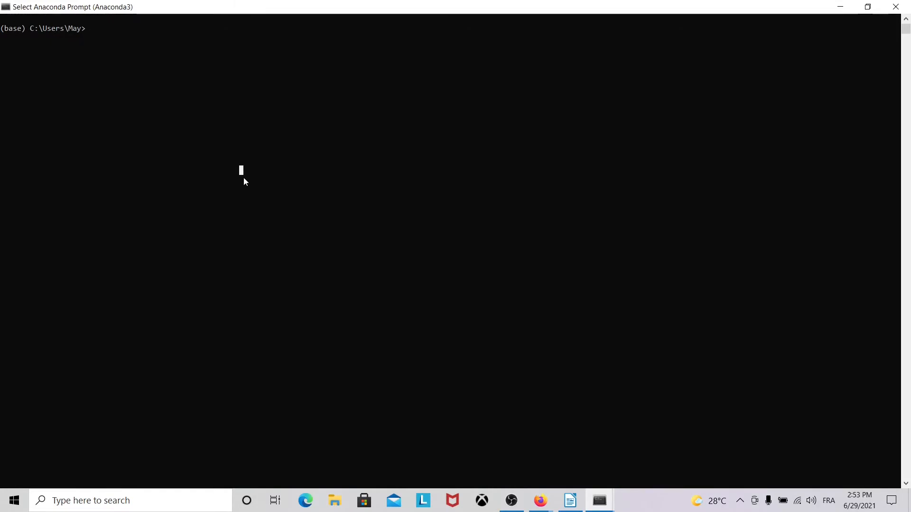
{"action": "type", "text": "conda "}
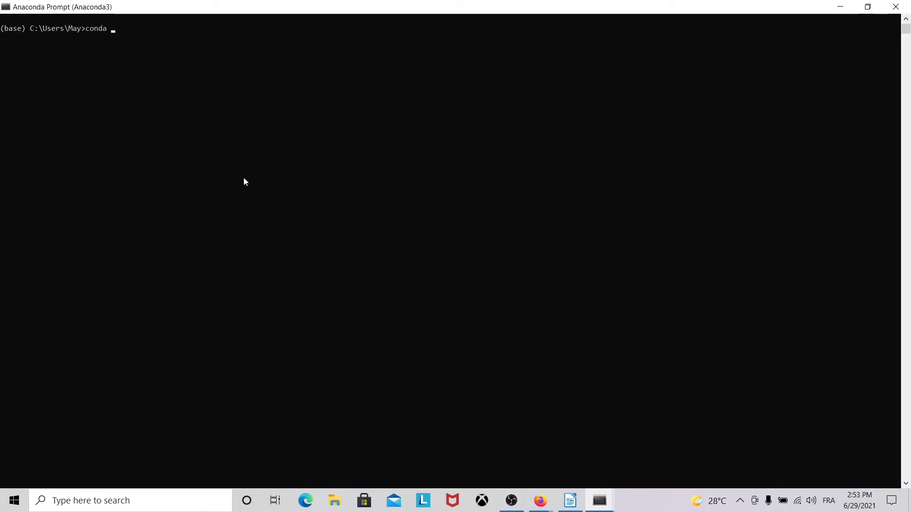
{"action": "type", "text": "--version"}
{"action": "key", "text": "Return"}
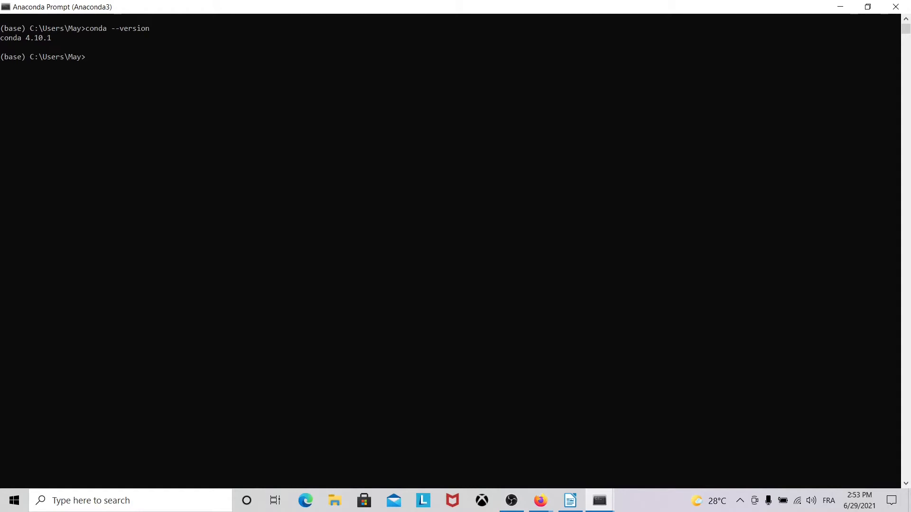
Open the standard Command Prompt, place it beside the Anaconda Prompt text to compare the two prompts, and minimize it
{"action": "left_click", "coordinate": [391, 218]}
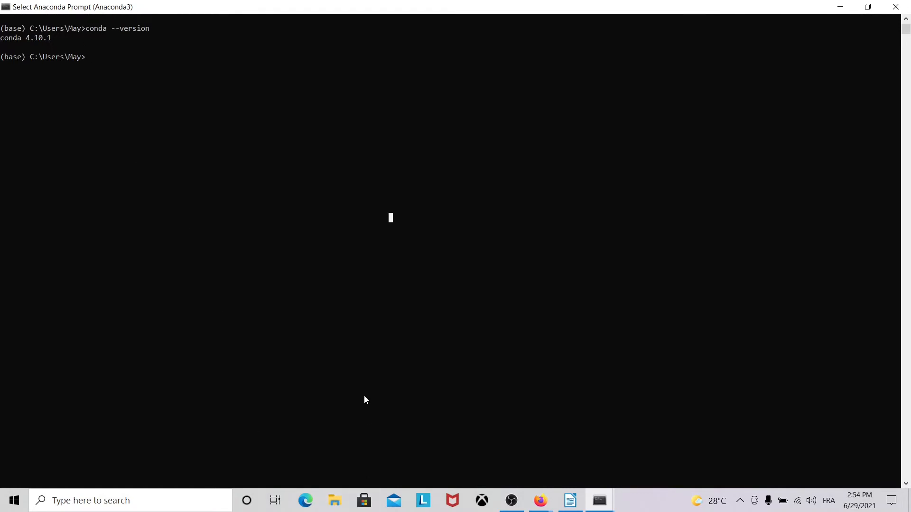
{"action": "key", "text": "super"}
{"action": "type", "text": "cmd"}
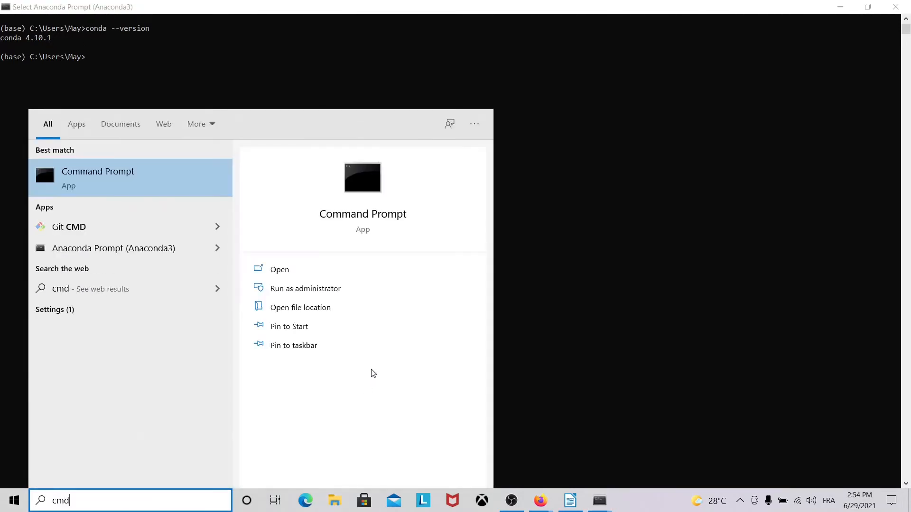
{"action": "key", "text": "Return"}
{"action": "left_click_drag", "start_coordinate": [217, 41], "coordinate": [507, 89]}
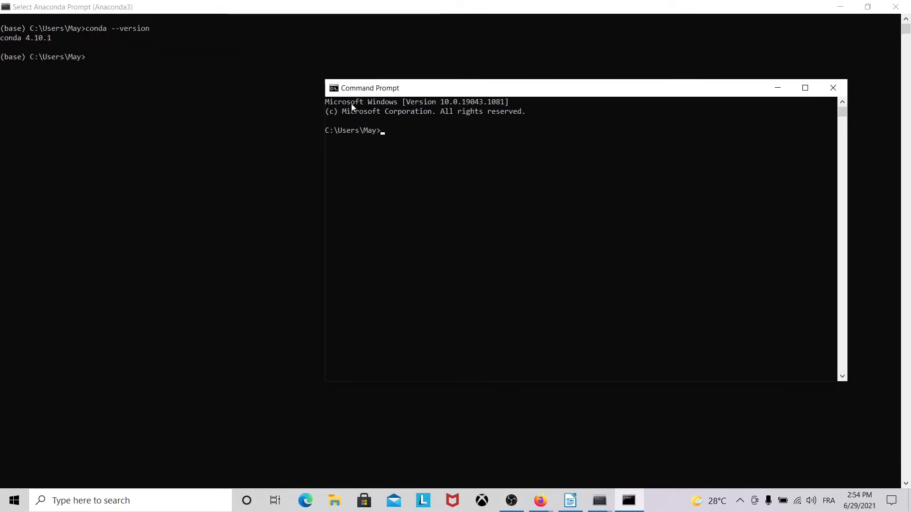
{"action": "left_click", "coordinate": [150, 88]}
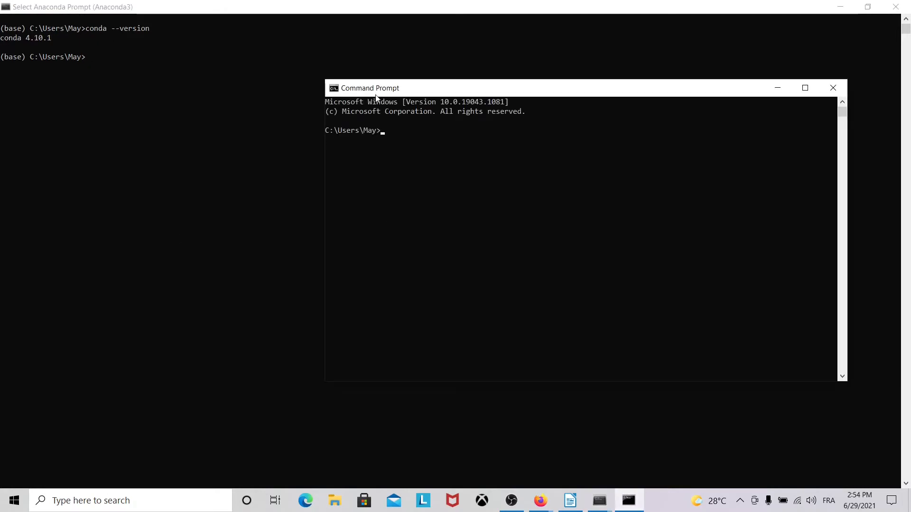
{"action": "left_click", "coordinate": [778, 88]}
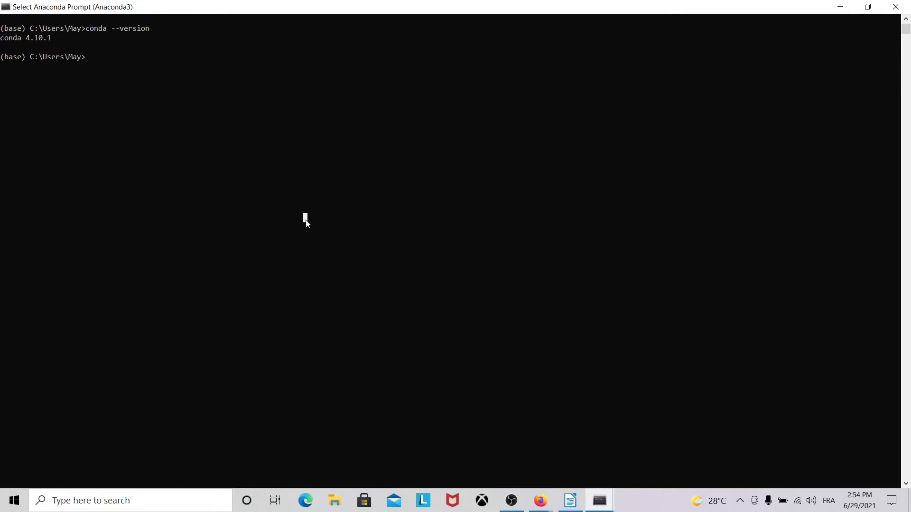
Update conda by running conda update conda in the Anaconda Prompt
{"action": "type", "text": "conda "}
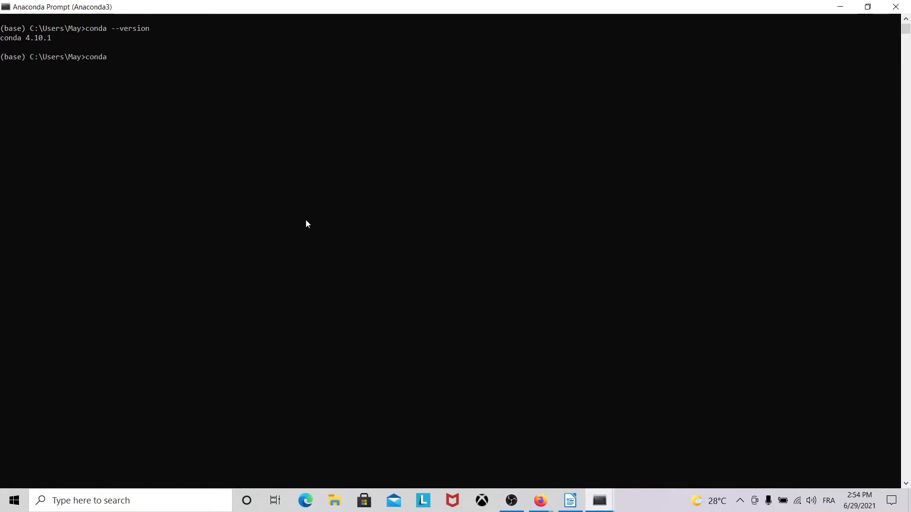
{"action": "type", "text": "update "}
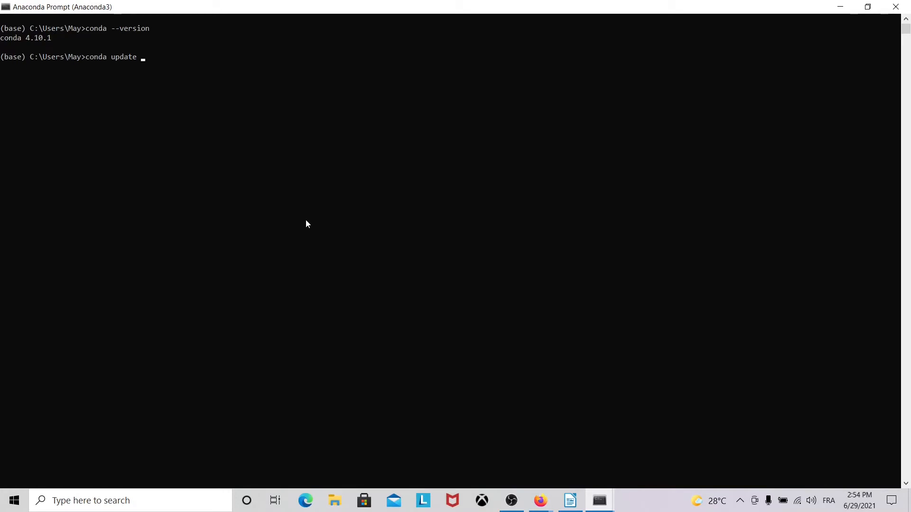
{"action": "type", "text": "conda"}
{"action": "key", "text": "Return"}
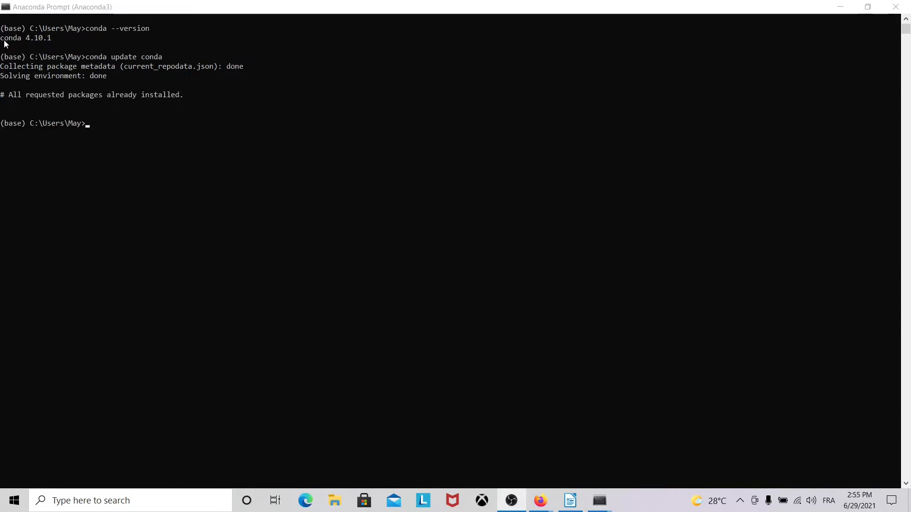
List the existing conda environments by running conda info --envs
{"action": "left_click", "coordinate": [111, 133]}
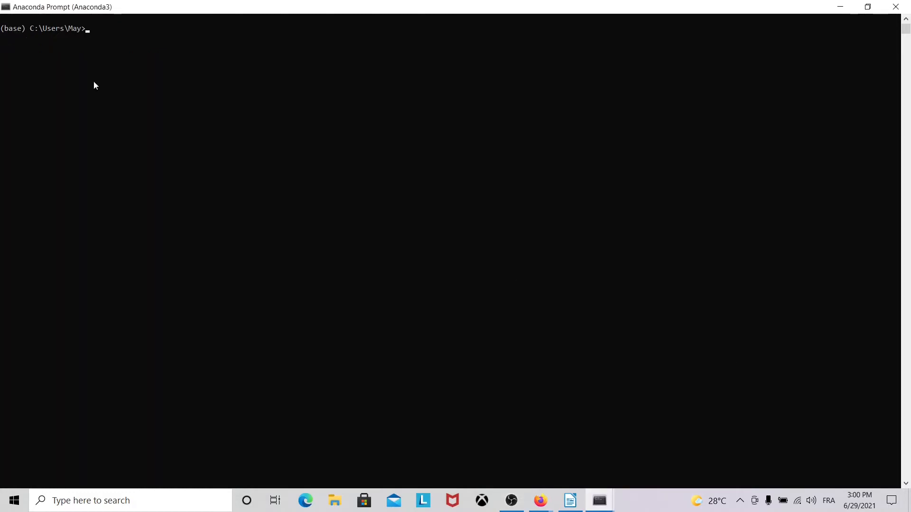
{"action": "left_click", "coordinate": [126, 85]}
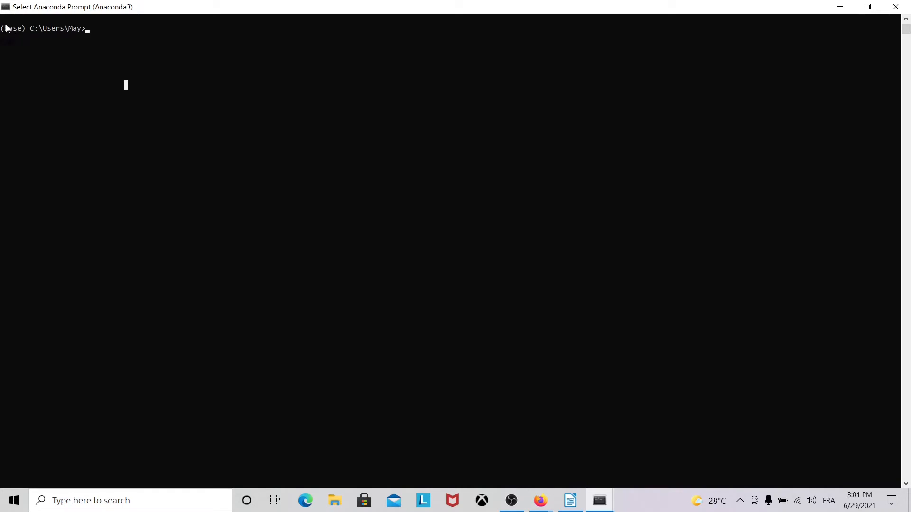
{"action": "type", "text": "conda indo"}
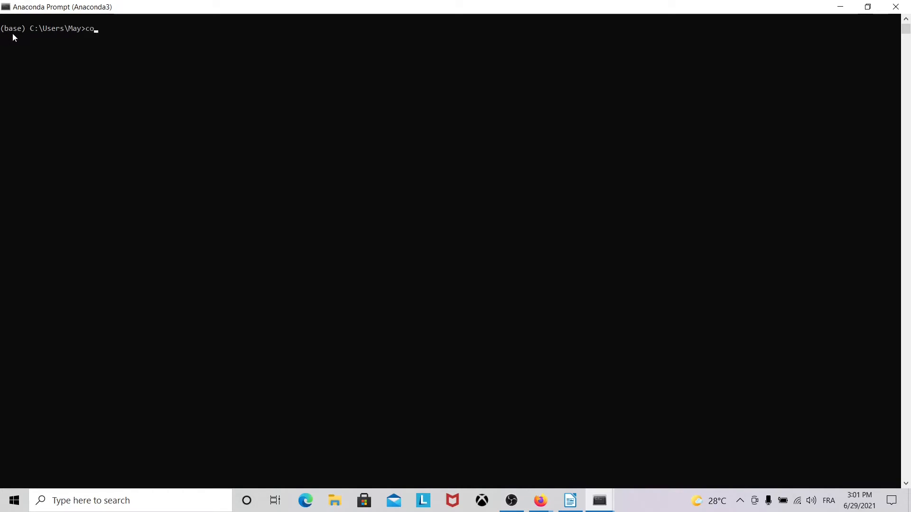
{"action": "key", "text": "BackSpace"}
{"action": "key", "text": "BackSpace"}
{"action": "type", "text": "fo "}
{"action": "type", "text": "--encs"}
{"action": "key", "text": "BackSpace"}
{"action": "key", "text": "BackSpace"}
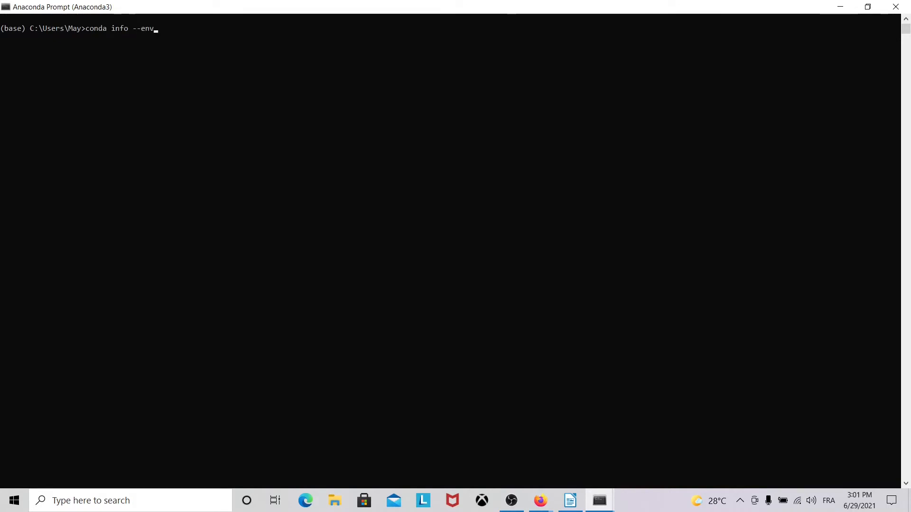
{"action": "type", "text": "vs"}
{"action": "key", "text": "Return"}
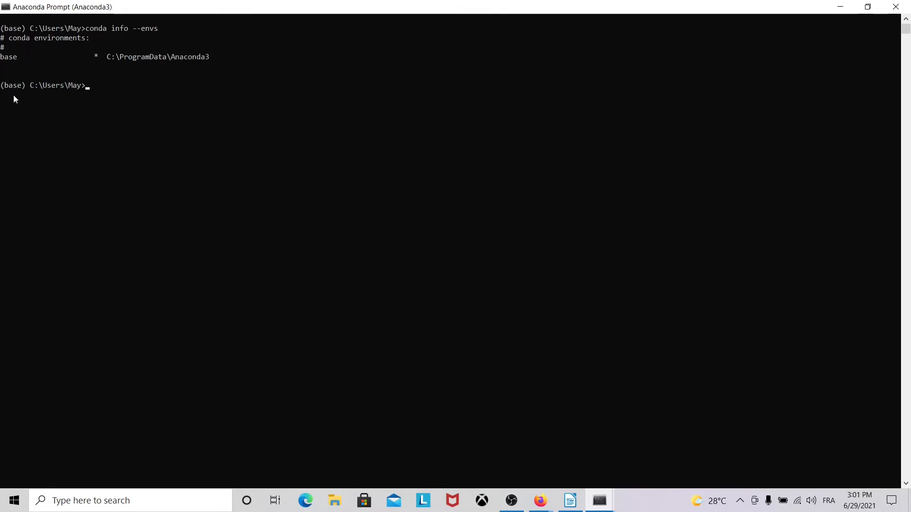
Create a conda environment named tervetuloa with pandas, python=3.7 and numpy=1.16, and accept the package installation
{"action": "left_click", "coordinate": [293, 266]}
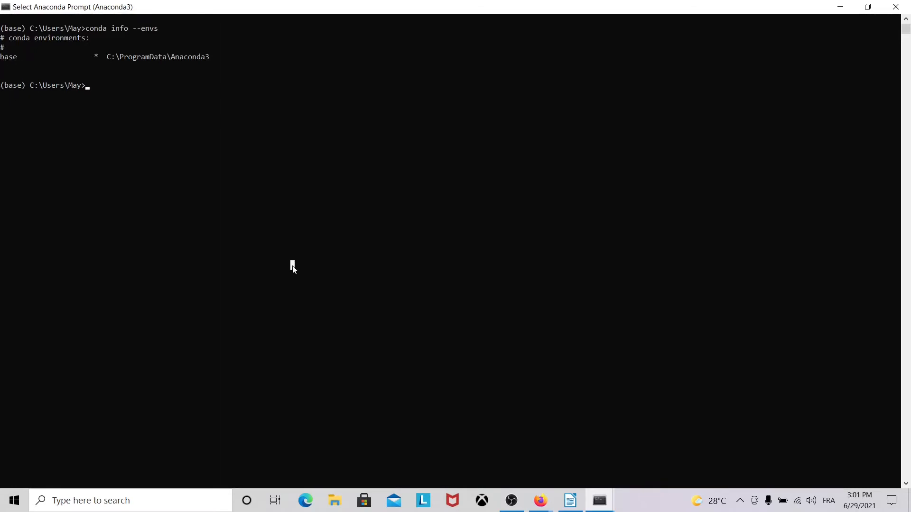
{"action": "type", "text": "conda create"}
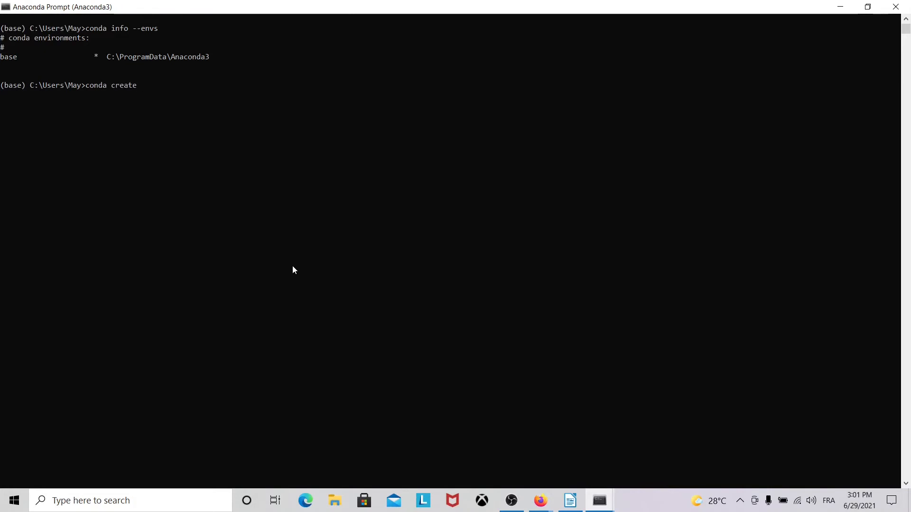
{"action": "type", "text": " --name"}
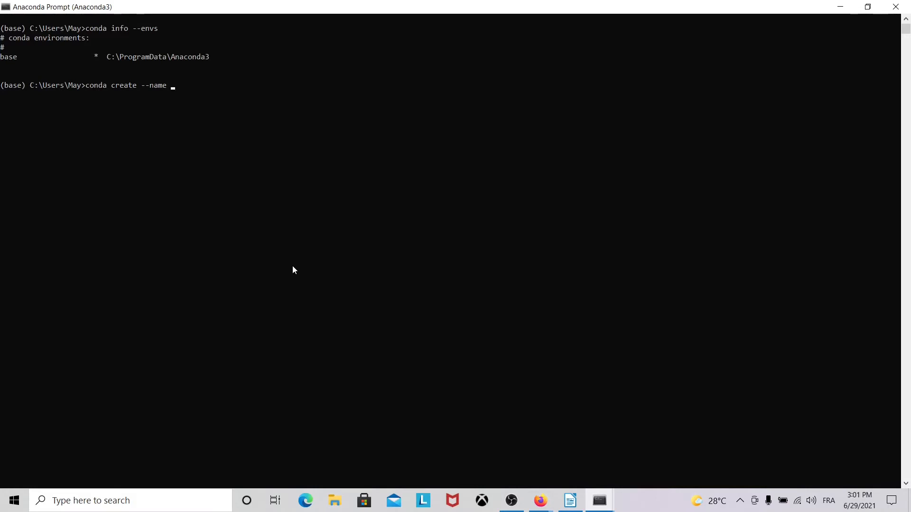
{"action": "type", "text": " tervetuloa pands"}
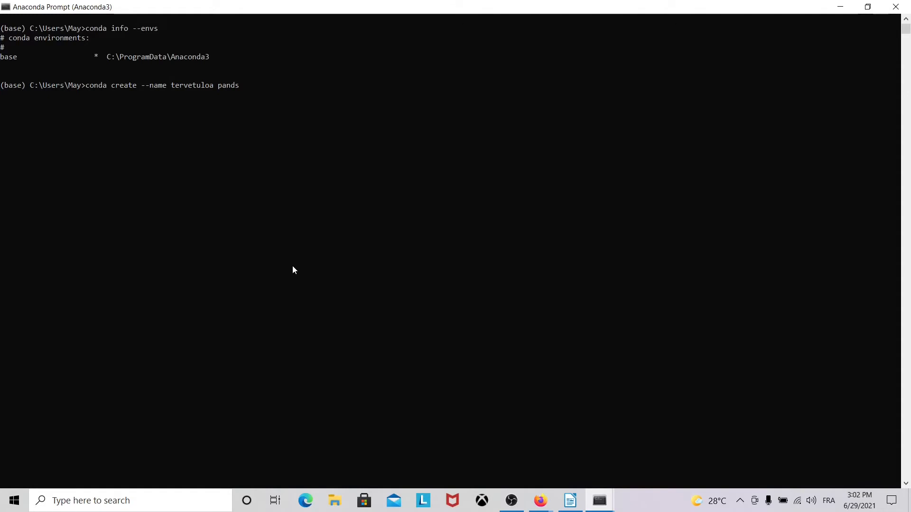
{"action": "key", "text": "BackSpace"}
{"action": "type", "text": "as python"}
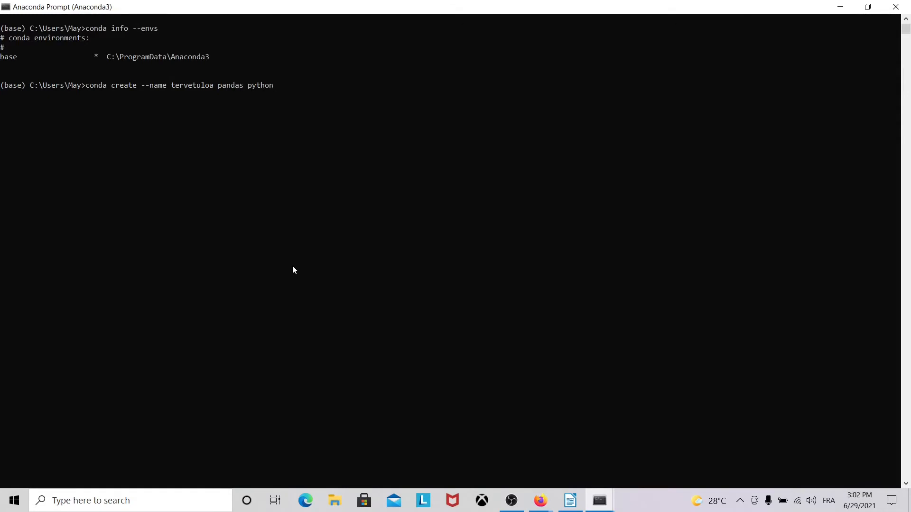
{"action": "type", "text": "=3.7"}
{"action": "key", "text": "alt+Tab"}
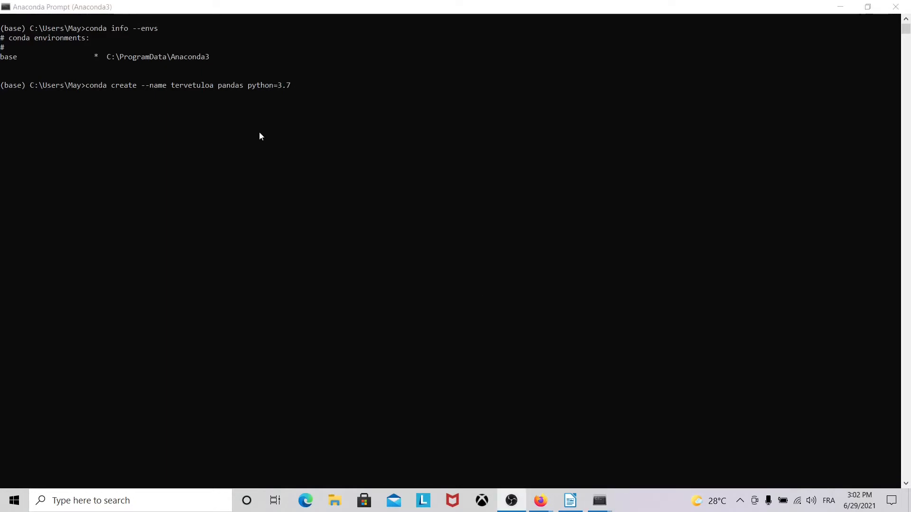
{"action": "left_click", "coordinate": [307, 88]}
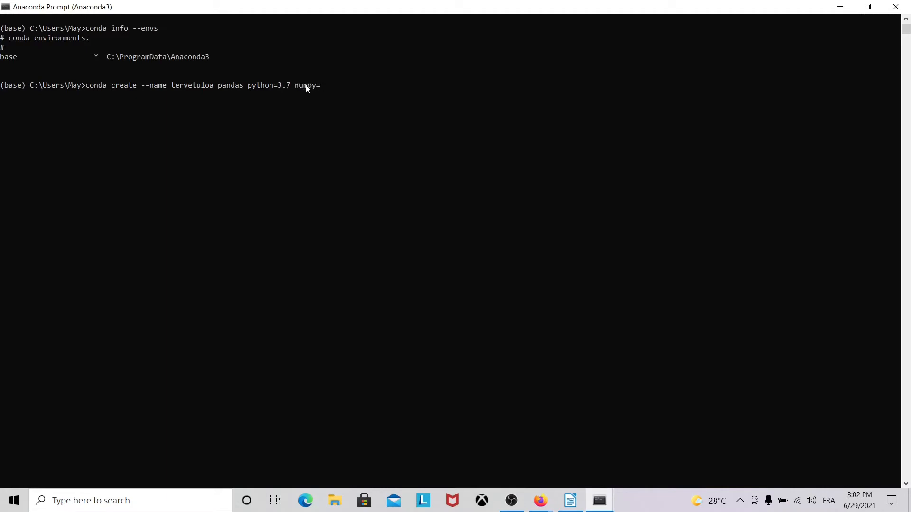
{"action": "type", "text": "numpy=1.16"}
{"action": "key", "text": "Return"}
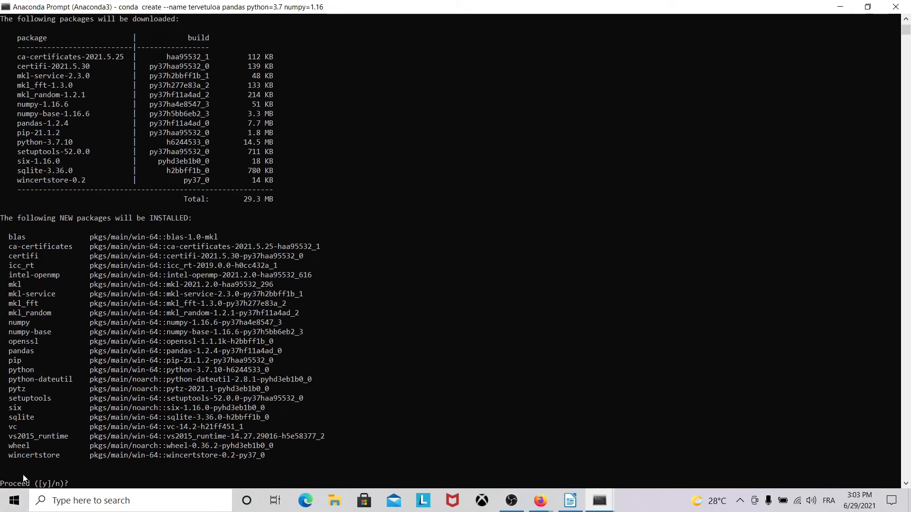
{"action": "type", "text": "y"}
{"action": "key", "text": "Return"}
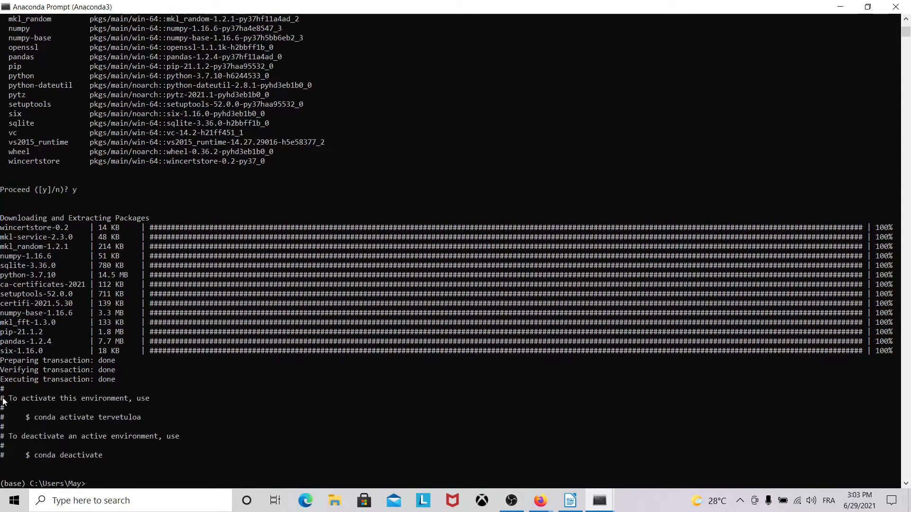
Highlight the environment activation and deactivation instructions, and check the environment list again with conda info --envs
{"action": "left_click_drag", "start_coordinate": [2, 401], "coordinate": [3, 484]}
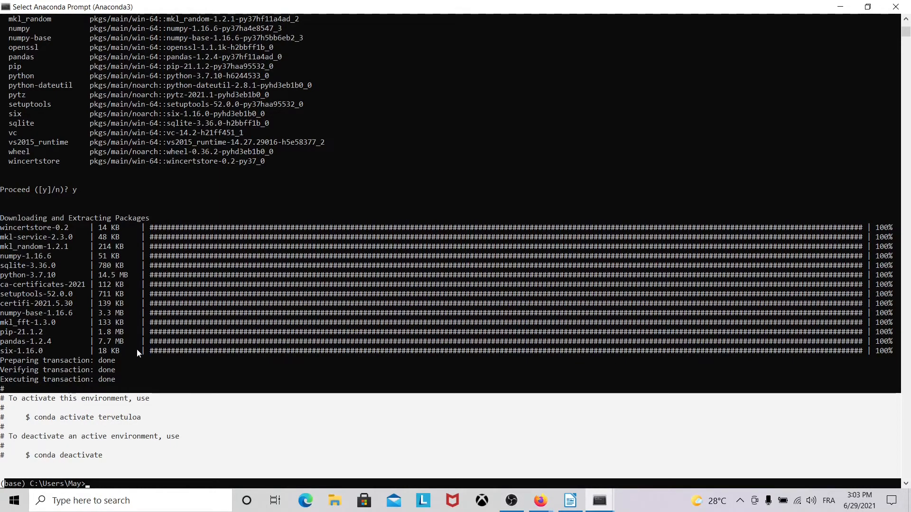
{"action": "left_click", "coordinate": [112, 482]}
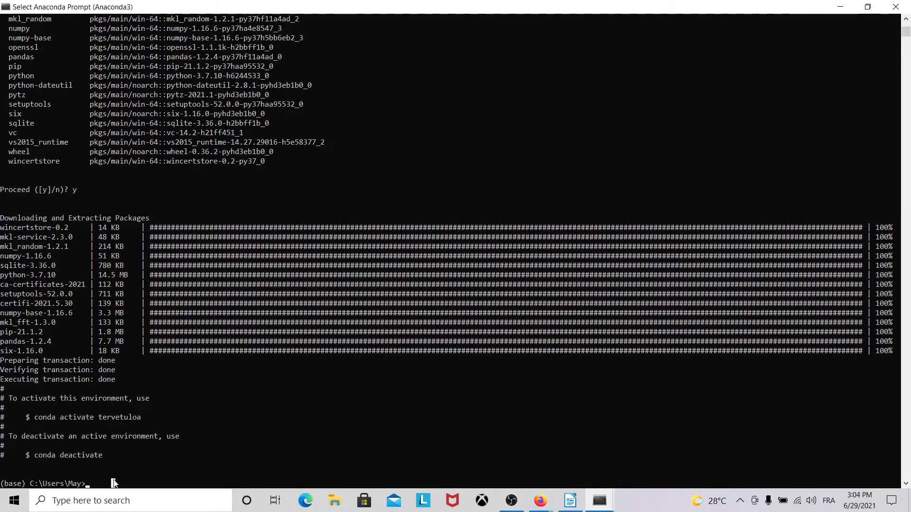
{"action": "type", "text": "conda"}
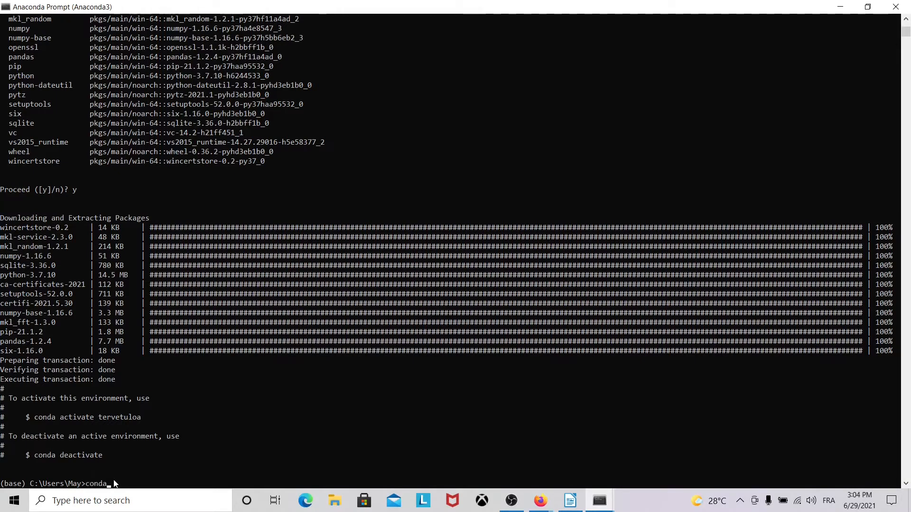
{"action": "type", "text": " info --envs"}
{"action": "key", "text": "Return"}
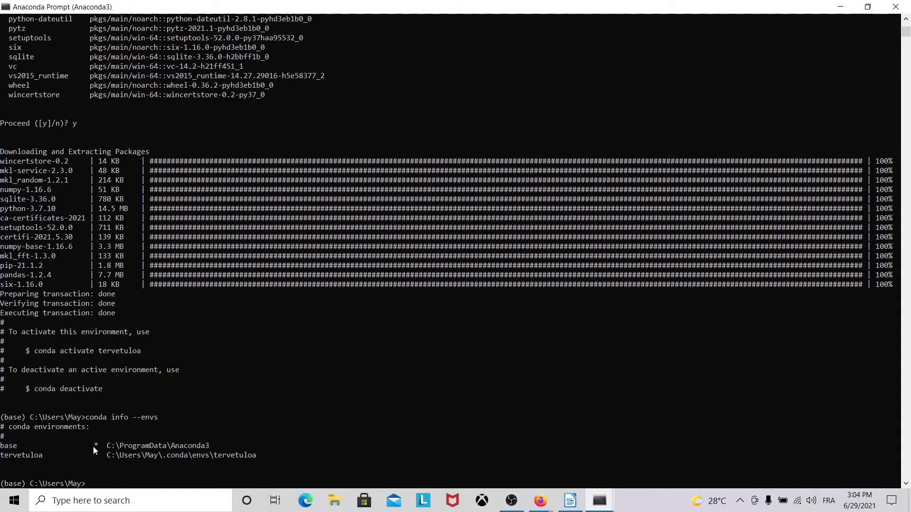
Activate the tervetuloa environment with conda activate tervetuloa and check which environment is active using conda info --envs
{"action": "left_click", "coordinate": [97, 482]}
{"action": "type", "text": "conda activate tervetuloa"}
{"action": "key", "text": "Return"}
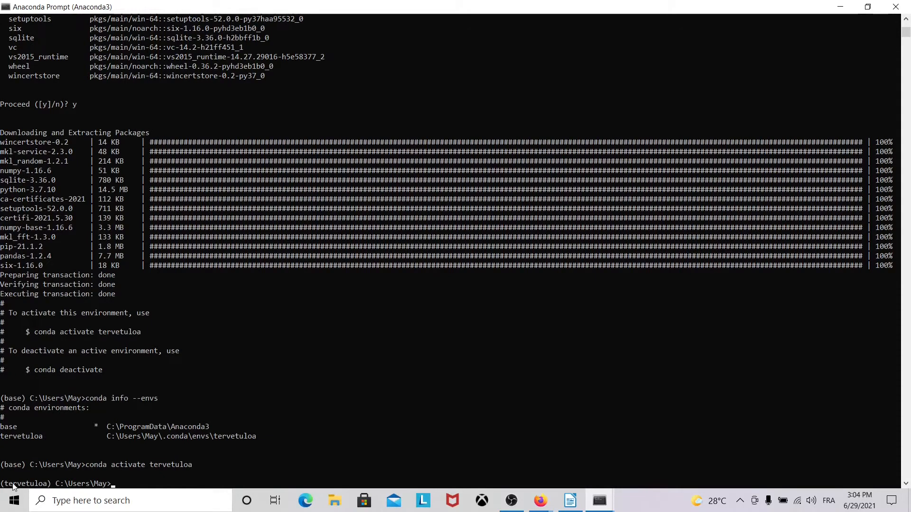
{"action": "key", "text": "Up"}
{"action": "key", "text": "Up"}
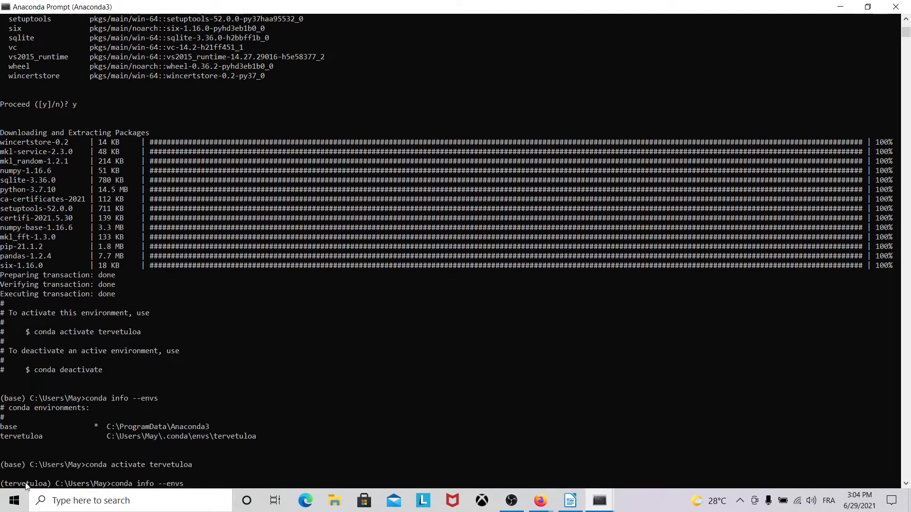
{"action": "key", "text": "Return"}
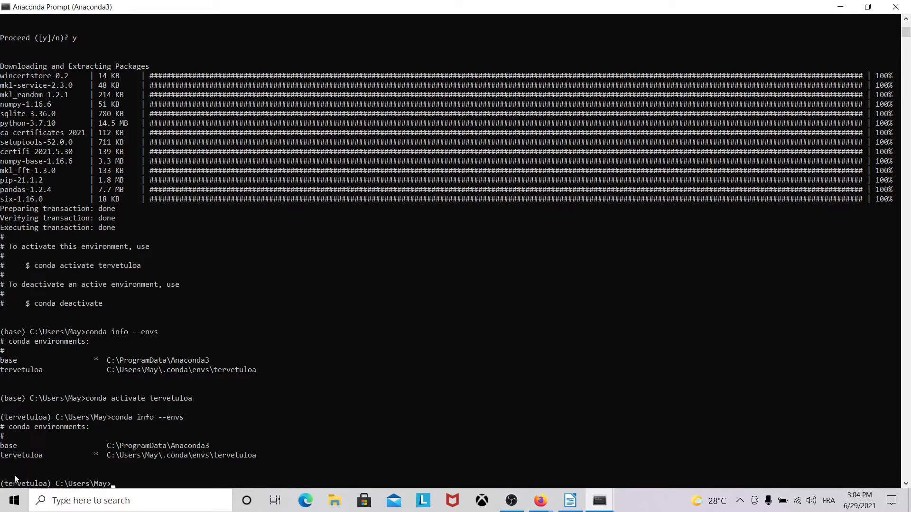
List the packages installed in the tervetuloa environment by running conda list
{"action": "left_click", "coordinate": [130, 484]}
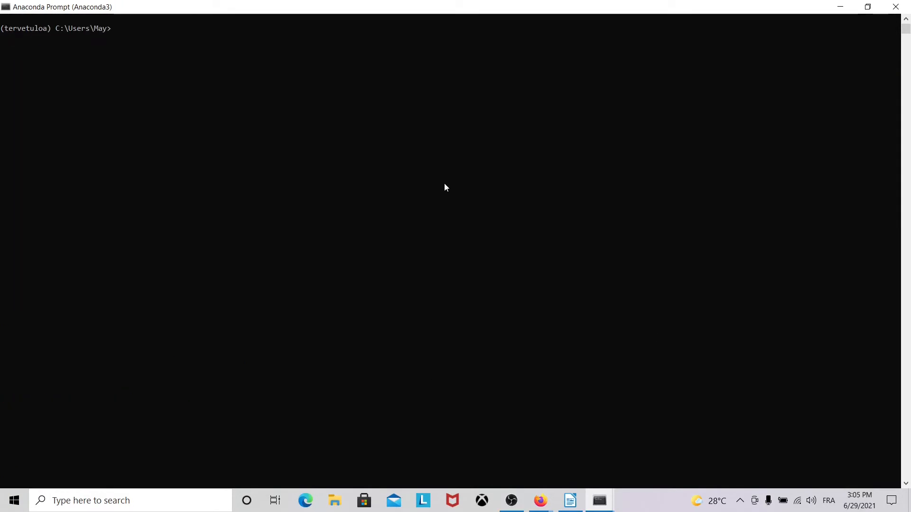
{"action": "left_click", "coordinate": [445, 187]}
{"action": "type", "text": "conda list"}
{"action": "key", "text": "Return"}
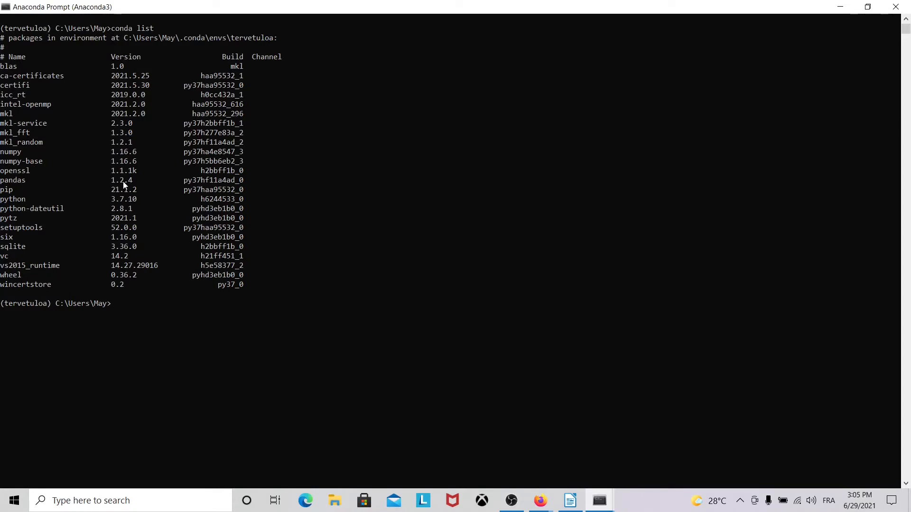
Check the tervetuloa environment's Python and pip versions by running python --version and pip --version
{"action": "left_click", "coordinate": [126, 307]}
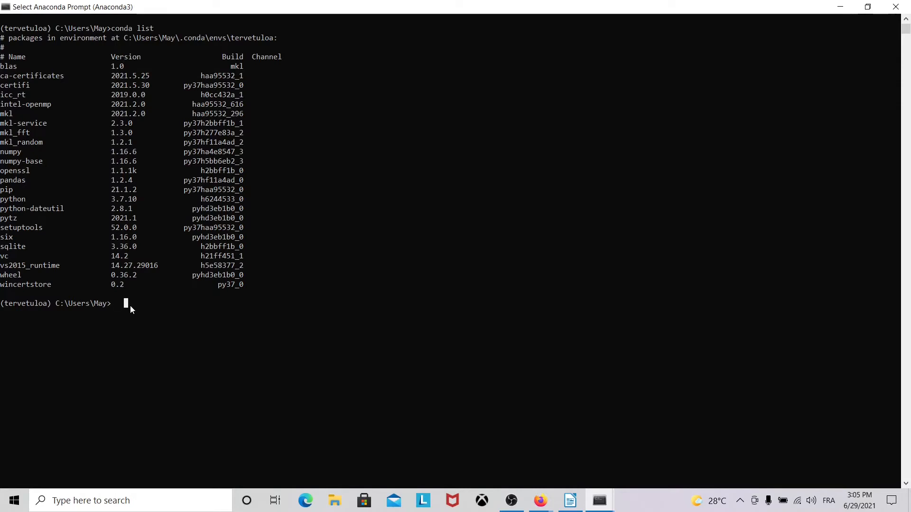
{"action": "type", "text": "python --"}
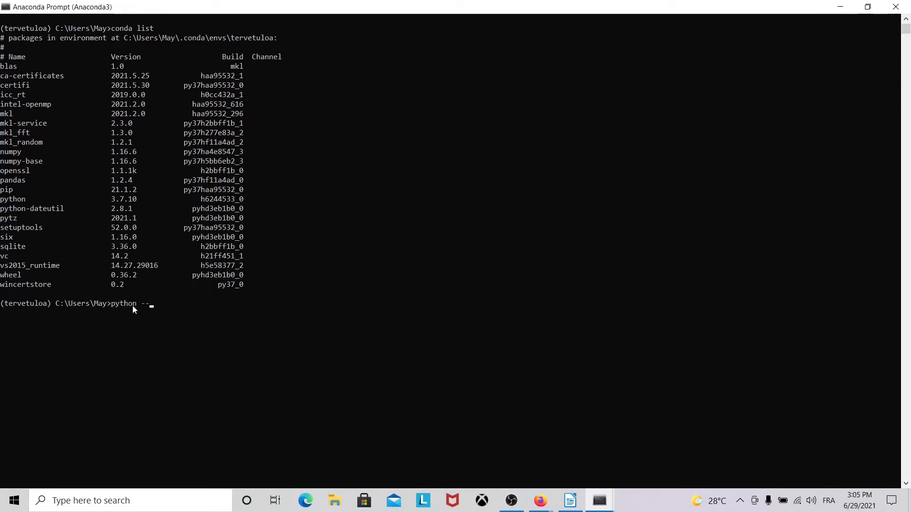
{"action": "type", "text": "version"}
{"action": "key", "text": "Return"}
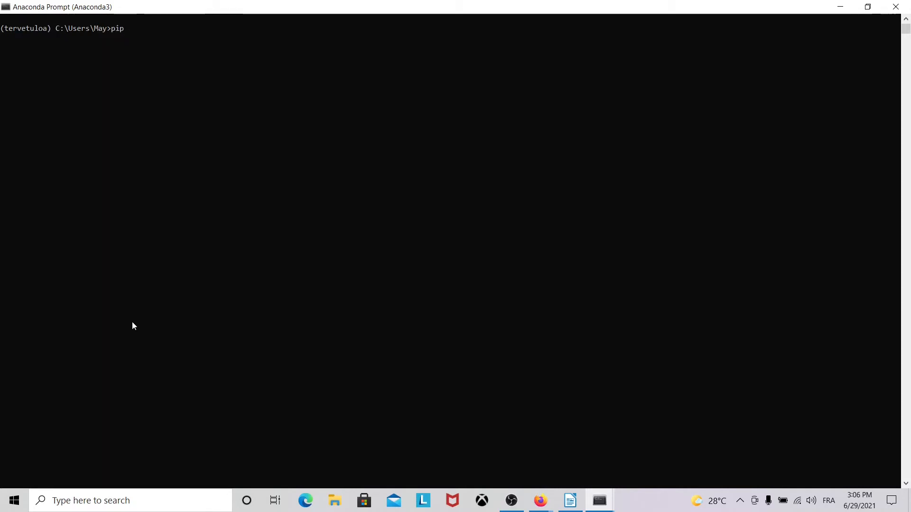
{"action": "type", "text": "--version"}
{"action": "key", "text": "Return"}
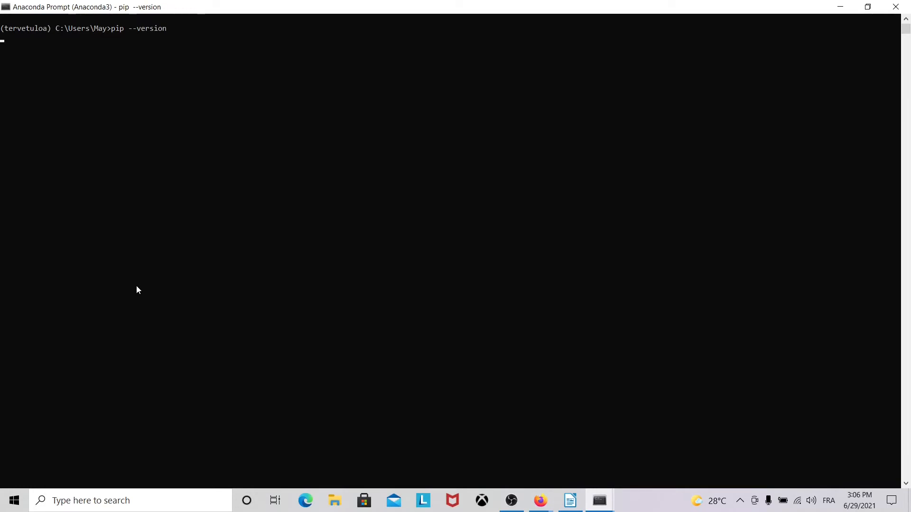
Deactivate the tervetuloa environment with conda deactivate
{"action": "key", "text": "Up"}
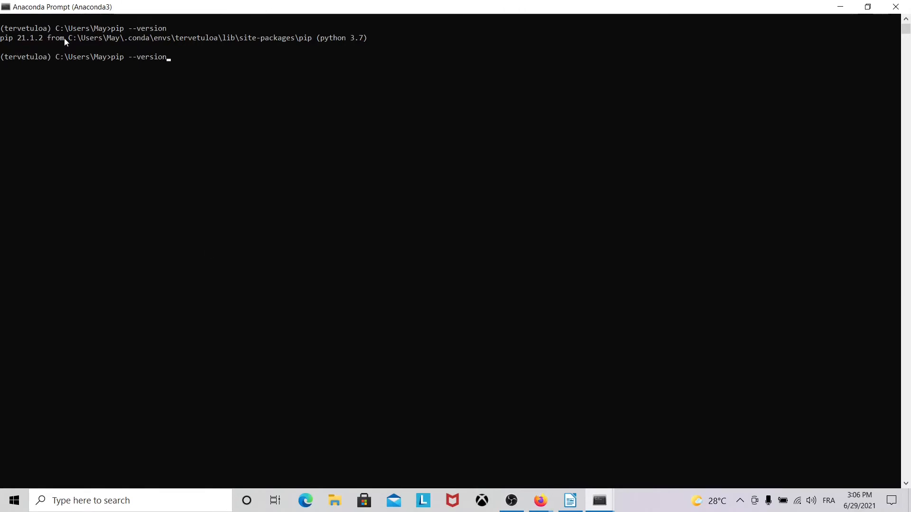
{"action": "key", "text": "Escape"}
{"action": "type", "text": "conda d"}
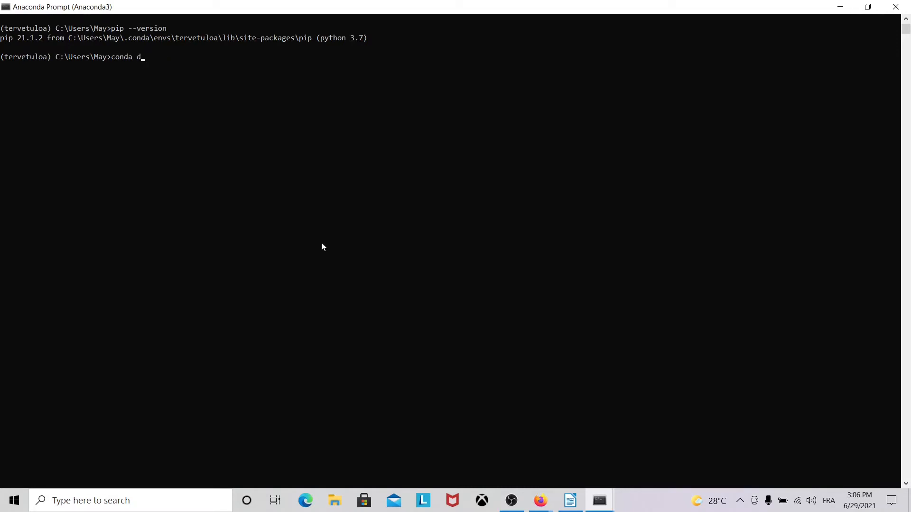
{"action": "type", "text": "eactivate"}
{"action": "key", "text": "Return"}
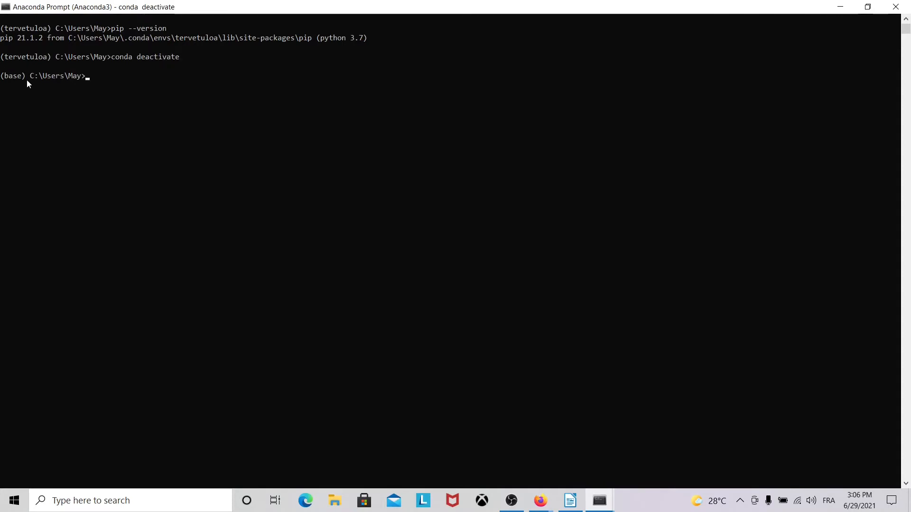
Search for available JupyterLab packages with conda search jupyterlab and examine the listed versions and builds
{"action": "left_click", "coordinate": [153, 136]}
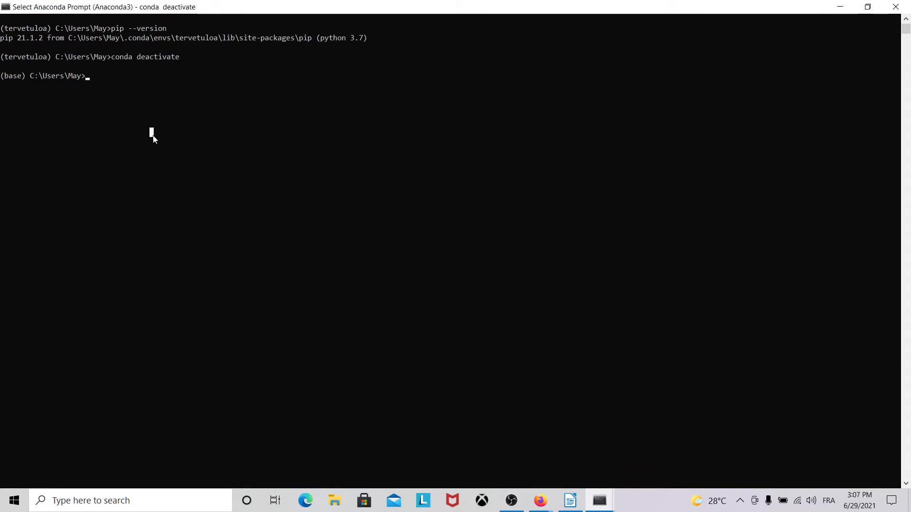
{"action": "left_click", "coordinate": [91, 86]}
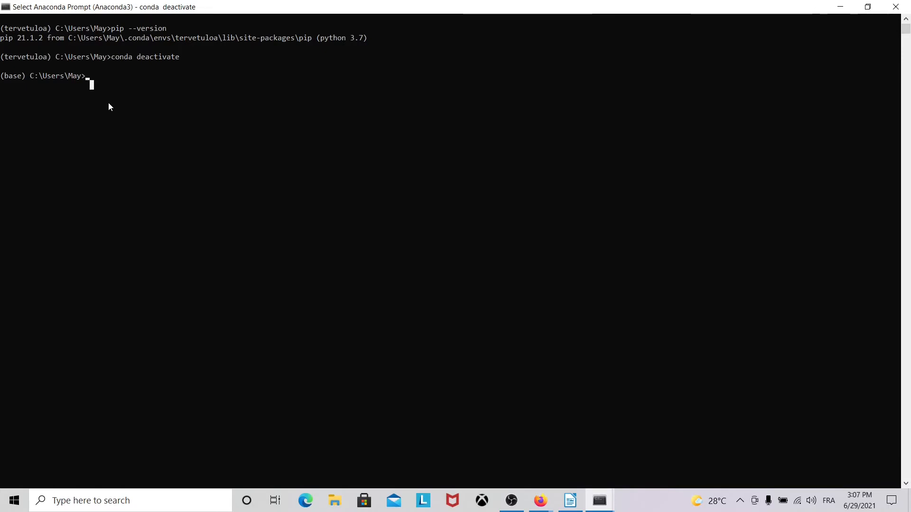
{"action": "type", "text": "conad"}
{"action": "key", "text": "BackSpace"}
{"action": "key", "text": "BackSpace"}
{"action": "type", "text": "da "}
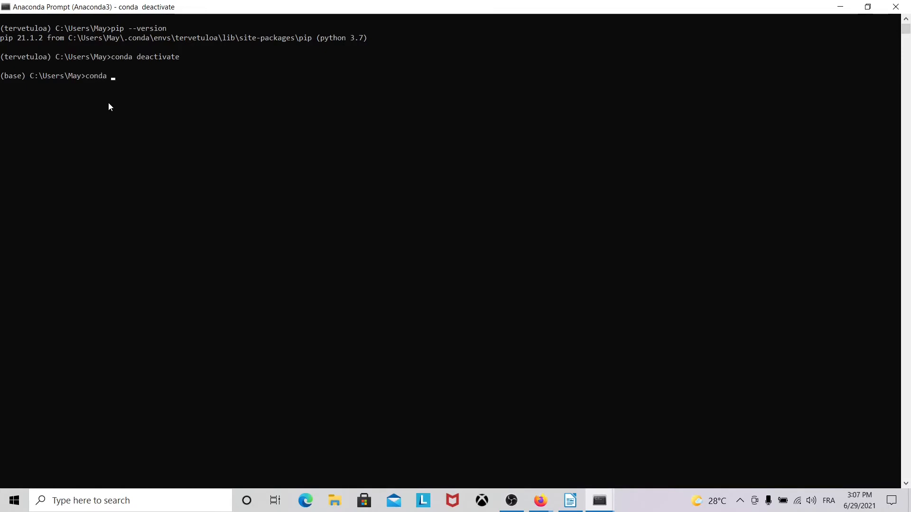
{"action": "type", "text": "search jupyterlab"}
{"action": "key", "text": "Return"}
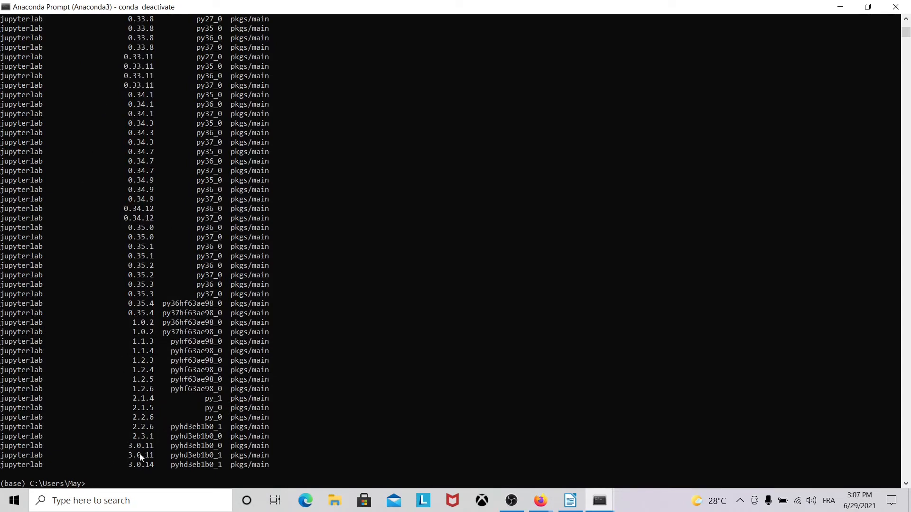
{"action": "scroll", "coordinate": [143, 449], "scroll_direction": "up", "scroll_amount": 20}
{"action": "scroll", "coordinate": [149, 443], "scroll_direction": "up", "scroll_amount": 3}
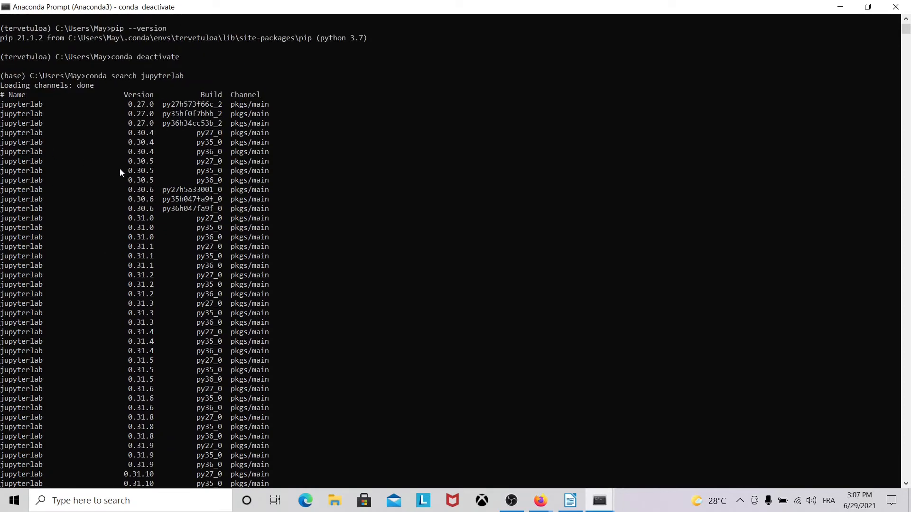
{"action": "scroll", "coordinate": [120, 171], "scroll_direction": "down", "scroll_amount": 3}
{"action": "scroll", "coordinate": [143, 171], "scroll_direction": "up", "scroll_amount": 2}
{"action": "scroll", "coordinate": [134, 177], "scroll_direction": "down", "scroll_amount": 5}
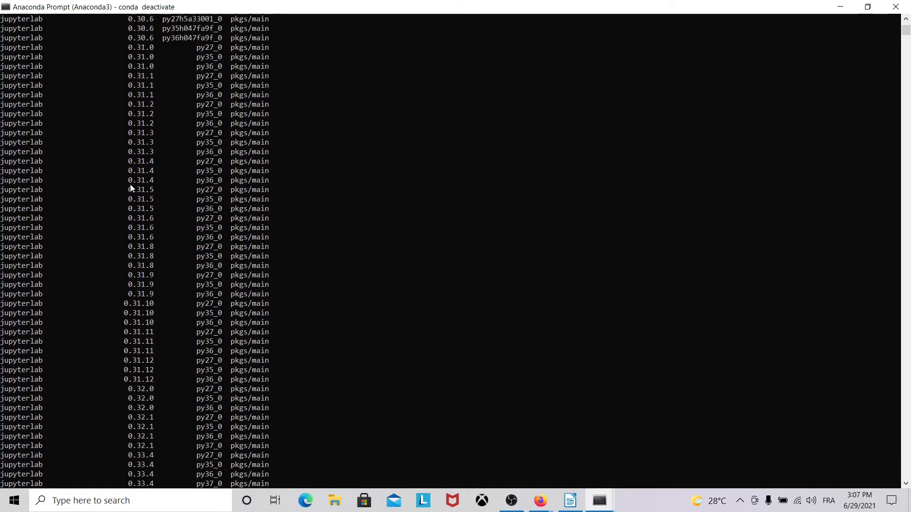
{"action": "scroll", "coordinate": [132, 189], "scroll_direction": "down", "scroll_amount": 15}
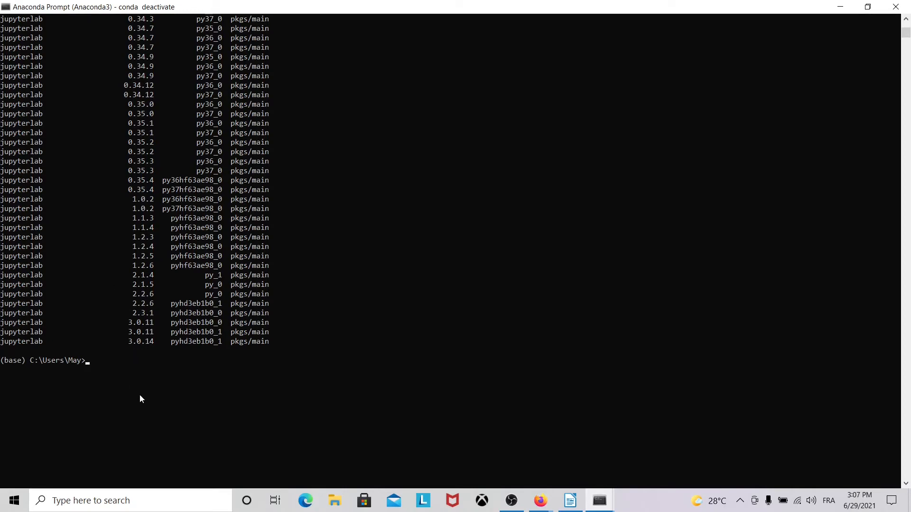
{"action": "scroll", "coordinate": [138, 393], "scroll_direction": "down", "scroll_amount": 1}
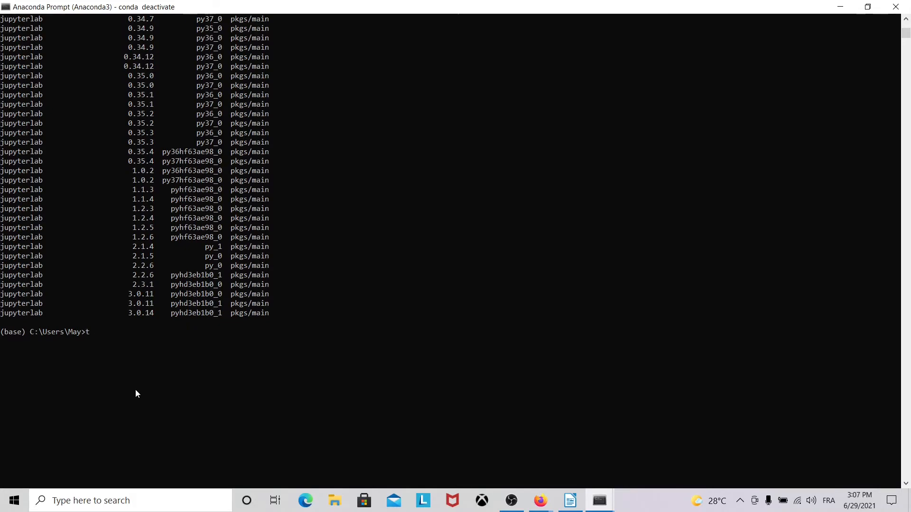
Activate the tervetuloa environment again by running conda activate tervetuloa from the base environment
{"action": "type", "text": "conda "}
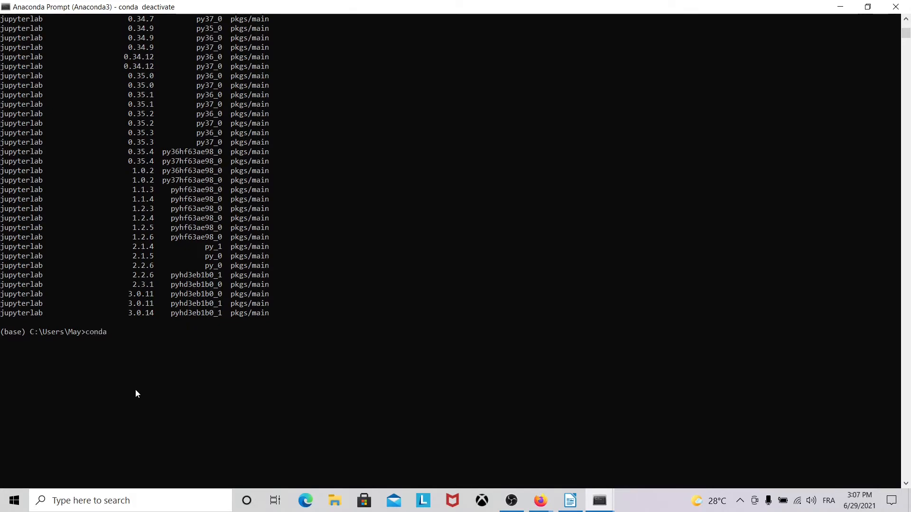
{"action": "type", "text": "activate tervetuloa"}
{"action": "key", "text": "Return"}
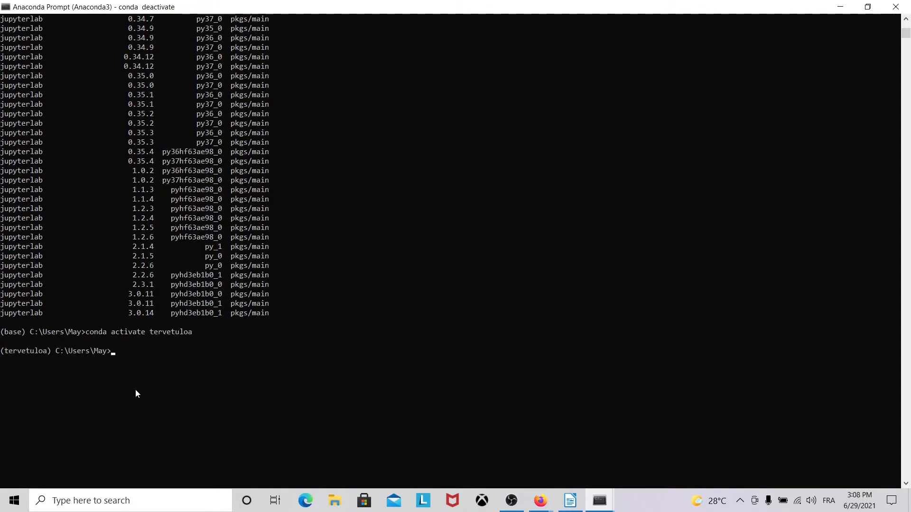
Install JupyterLab version 3.0.14 in the tervetuloa environment with conda install jupyterlab=3.0.14
{"action": "type", "text": "conda install jupyterlab="}
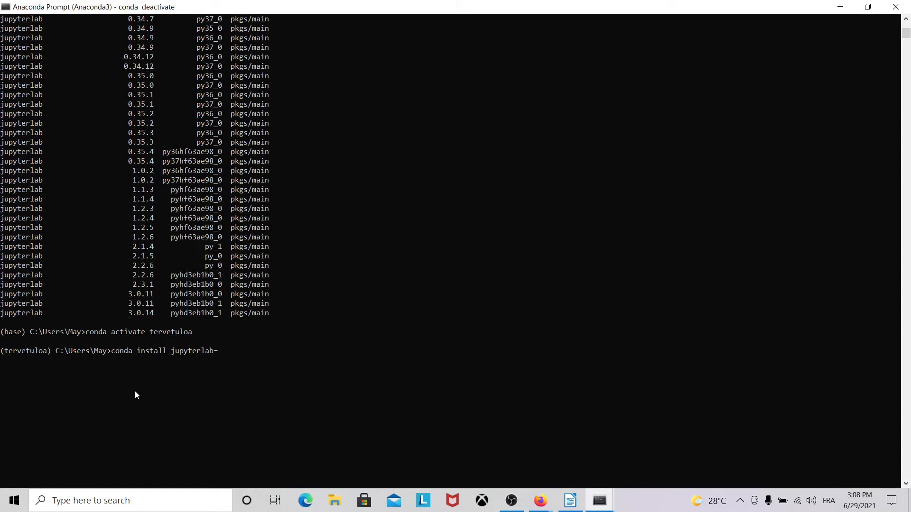
{"action": "type", "text": "3.0.15"}
{"action": "key", "text": "BackSpace"}
{"action": "type", "text": "4"}
{"action": "key", "text": "Return"}
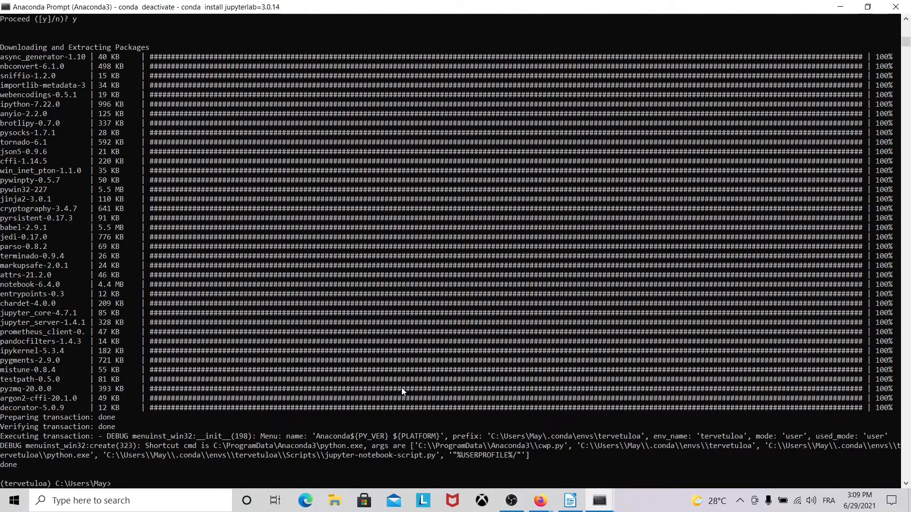
Clear the installation output from the terminal with cls
{"action": "scroll", "coordinate": [408, 387], "scroll_direction": "down", "scroll_amount": 8}
{"action": "type", "text": "cls"}
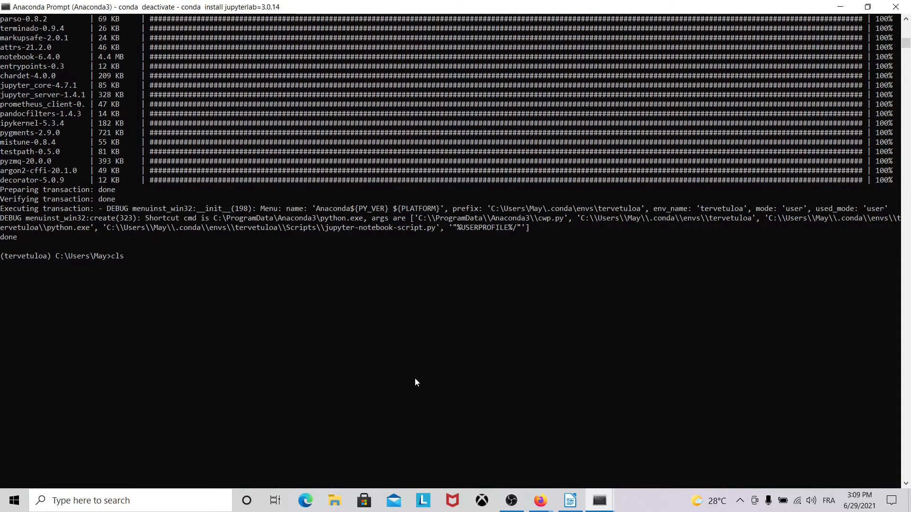
{"action": "key", "text": "Return"}
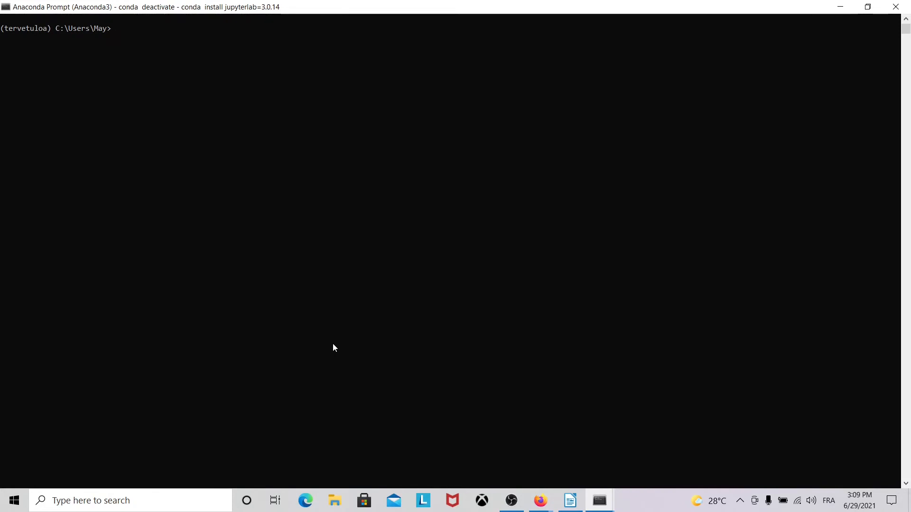
Clone the tervetuloa environment as clonedenv by running conda create -n clonedenv --clone tervetuloa
{"action": "type", "text": "conda create -n clonedenv"}
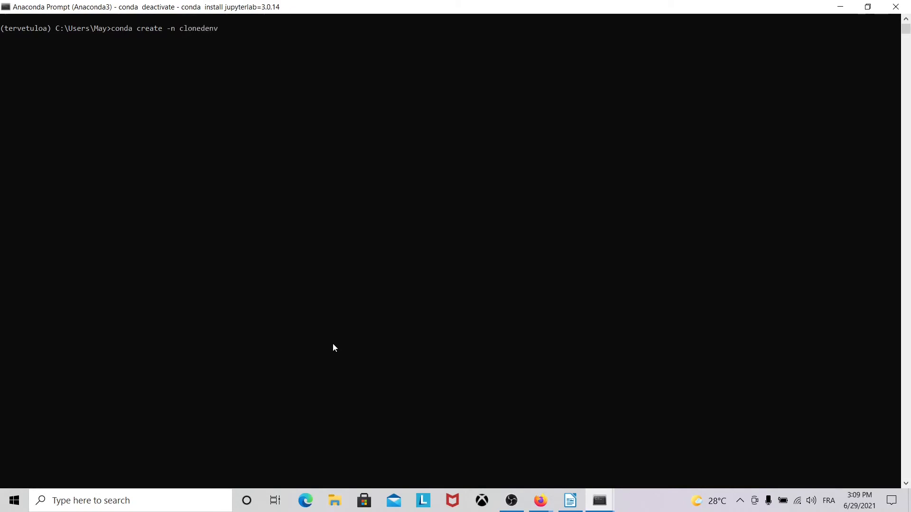
{"action": "type", "text": " --clon"}
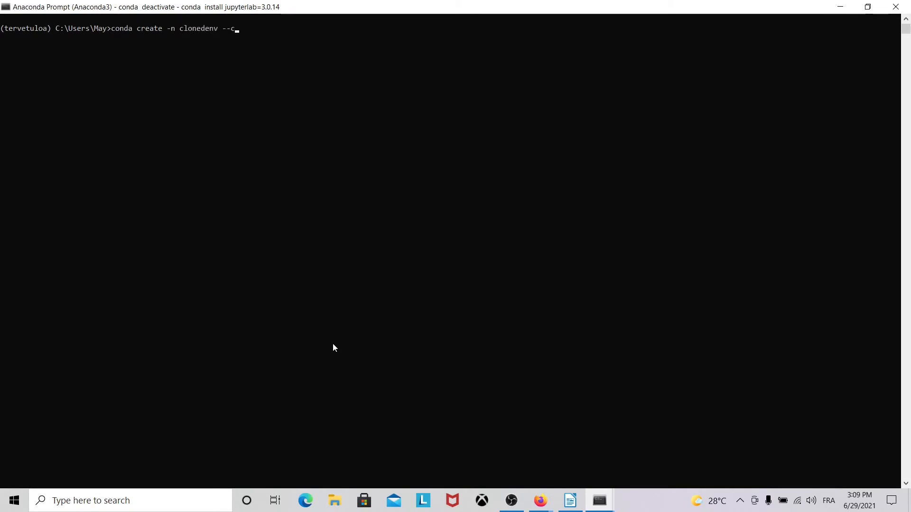
{"action": "type", "text": "e tervetuloa"}
{"action": "key", "text": "Return"}
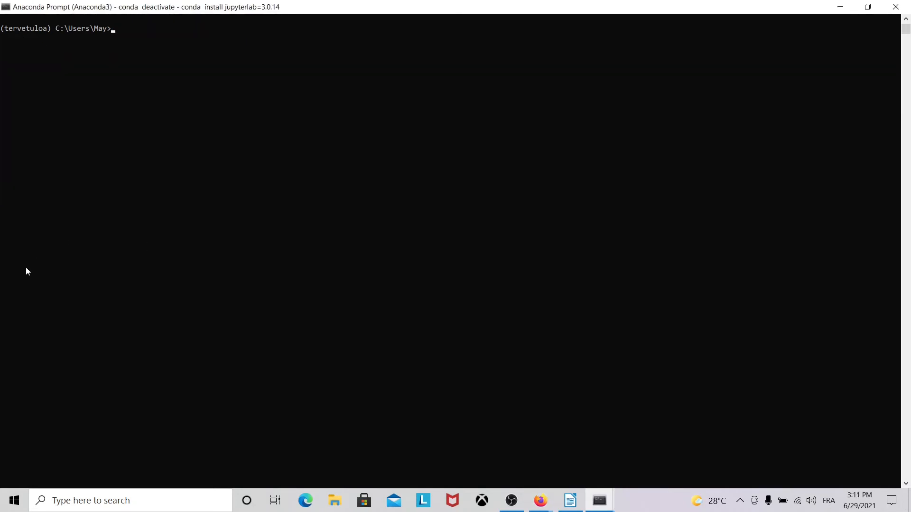
Update numpy in the tervetuloa environment with conda update numpy, answering y to proceed
{"action": "left_click", "coordinate": [120, 198]}
{"action": "left_click", "coordinate": [147, 141]}
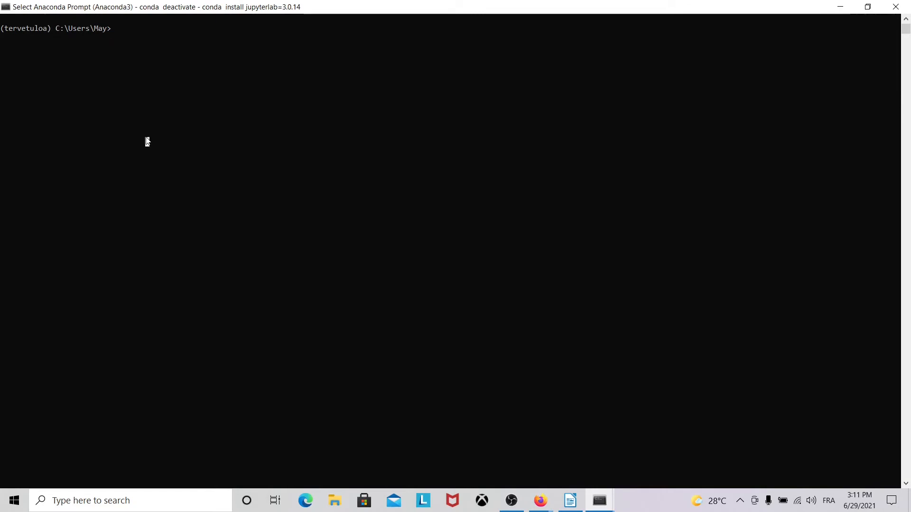
{"action": "key", "text": "Escape"}
{"action": "type", "text": "conda update numpy"}
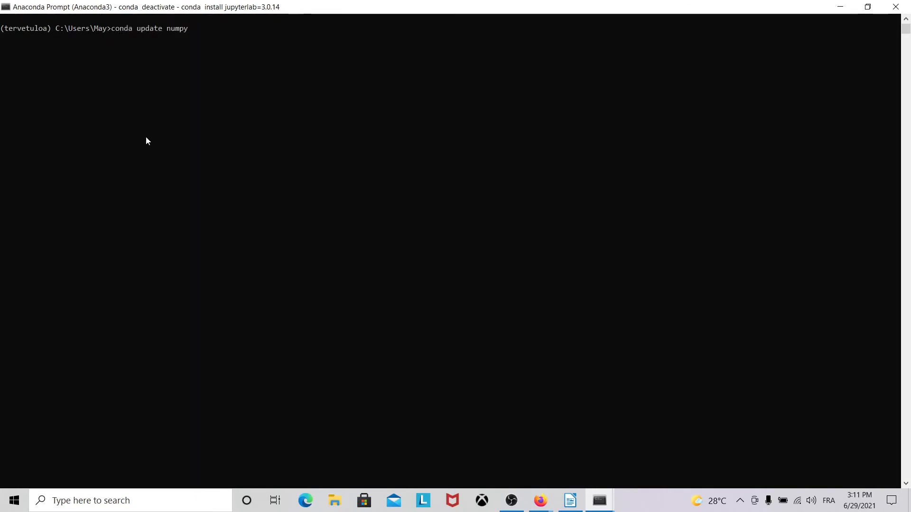
{"action": "key", "text": "Return"}
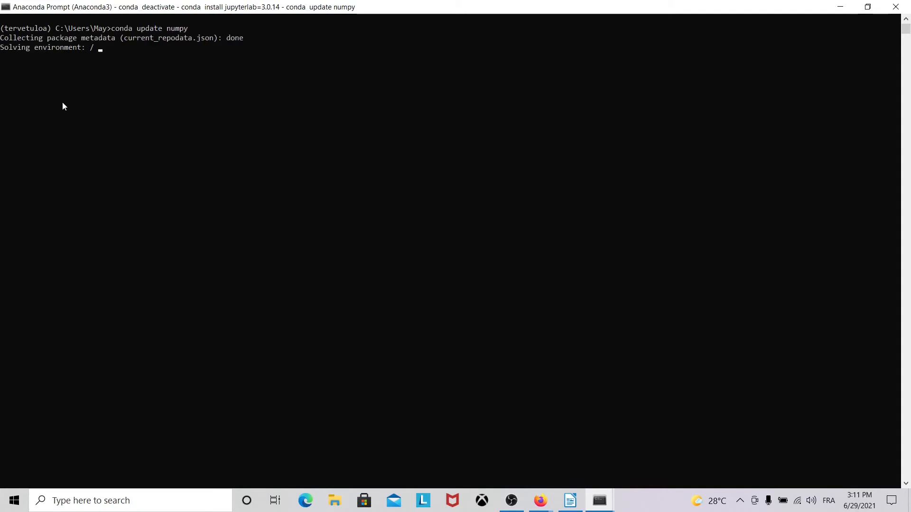
{"action": "type", "text": "y"}
{"action": "key", "text": "Return"}
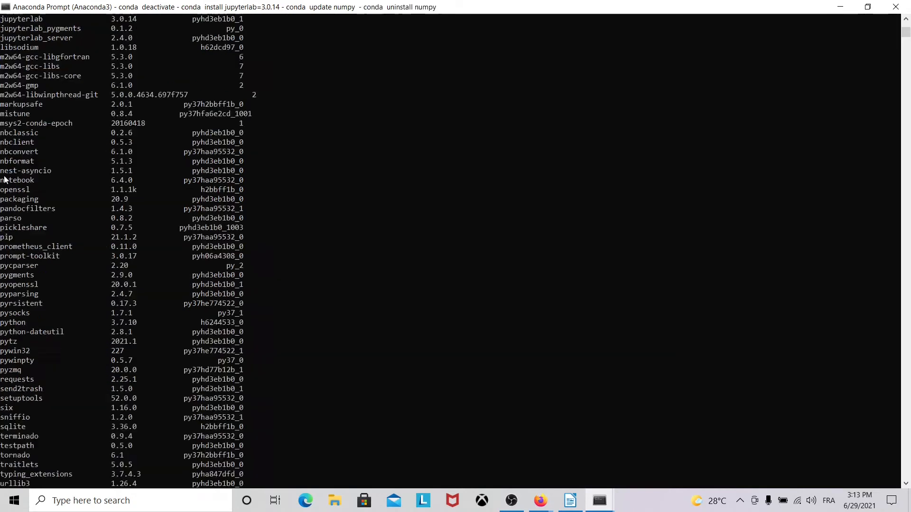
Try to update every package in the tervetuloa environment by running conda update all
{"action": "scroll", "coordinate": [150, 312], "scroll_direction": "down", "scroll_amount": 10}
{"action": "left_click", "coordinate": [152, 314]}
{"action": "type", "text": "conda"}
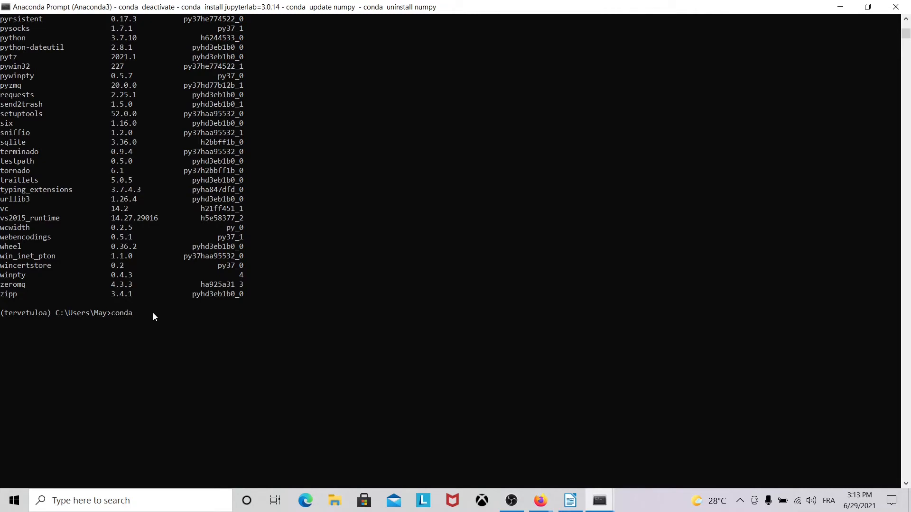
{"action": "type", "text": " update all"}
{"action": "key", "text": "Return"}
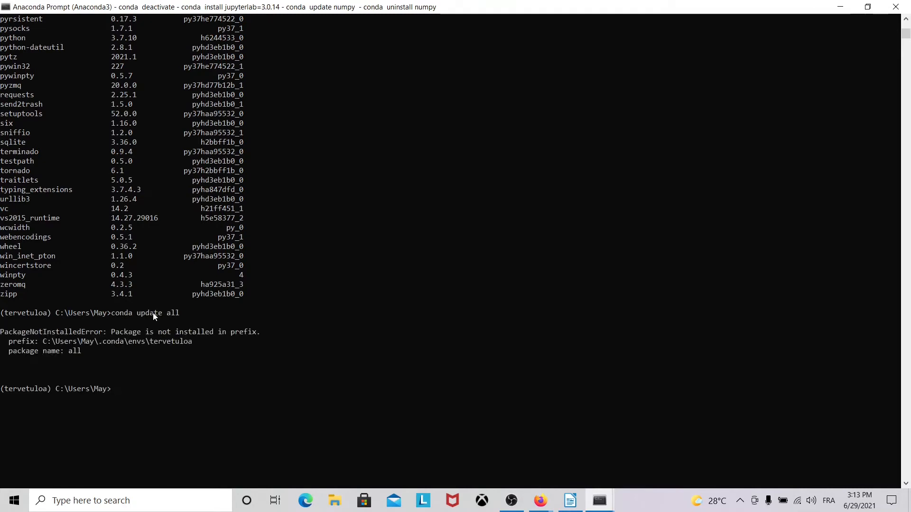
Update all packages in the tervetuloa environment with the corrected command conda update --all
{"action": "key", "text": "Up"}
{"action": "key", "text": "Left"}
{"action": "key", "text": "Left"}
{"action": "key", "text": "Left"}
{"action": "type", "text": "--"}
{"action": "key", "text": "Return"}
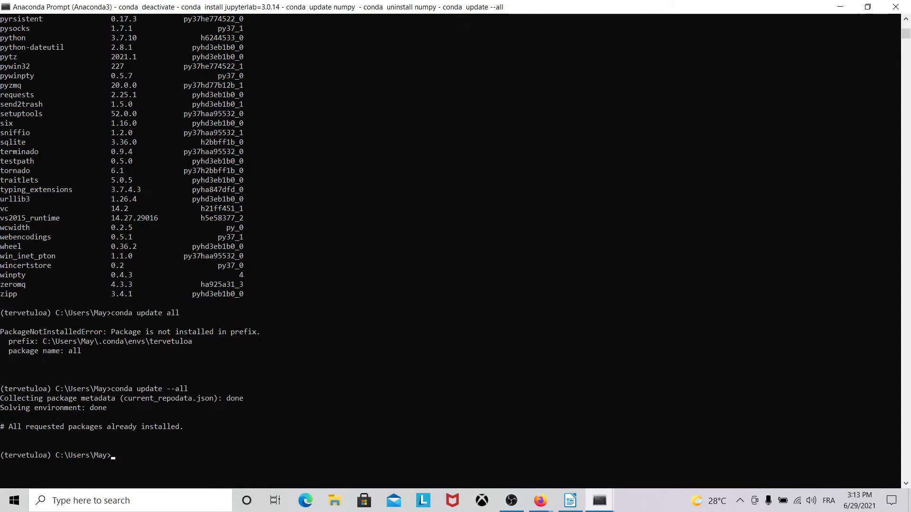
Export the tervetuloa environment to a YAML file by running conda env export > tervetuloa.yml
{"action": "left_click", "coordinate": [127, 29]}
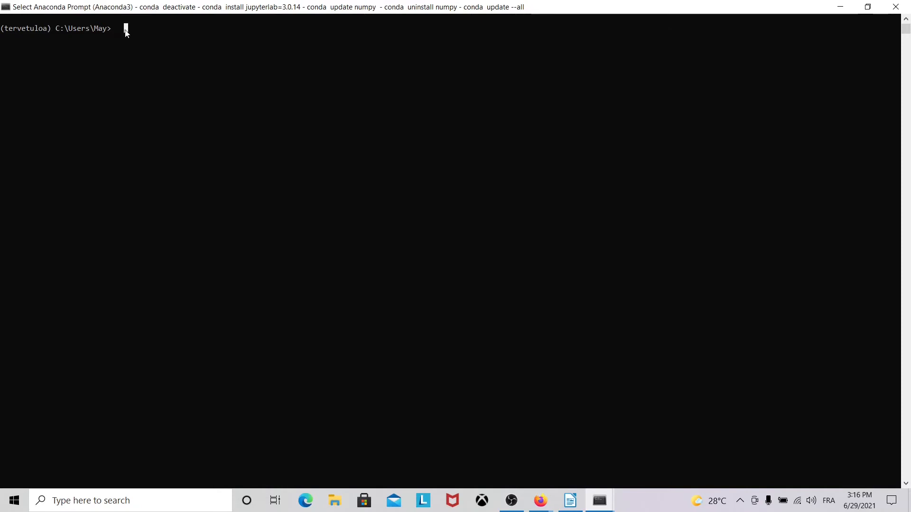
{"action": "type", "text": "conda "}
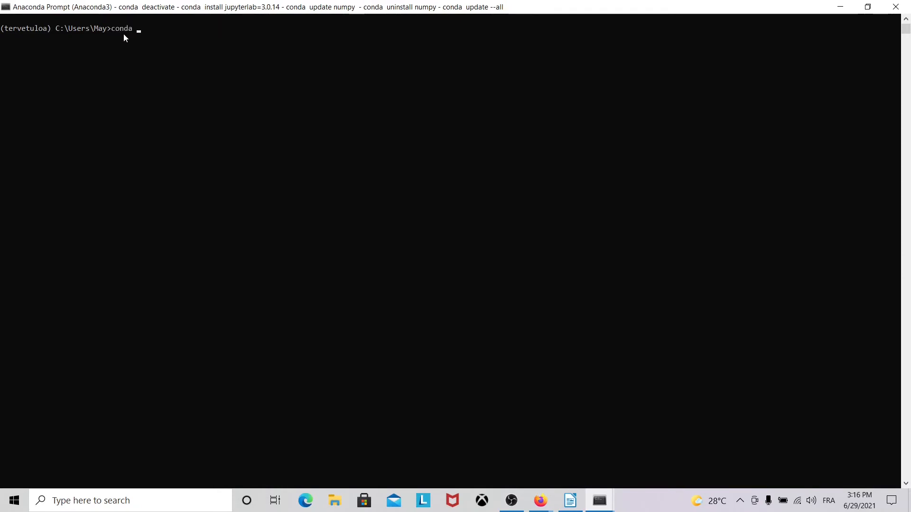
{"action": "type", "text": "env "}
{"action": "type", "text": "export"}
{"action": "type", "text": " >"}
{"action": "type", "text": " tervetul"}
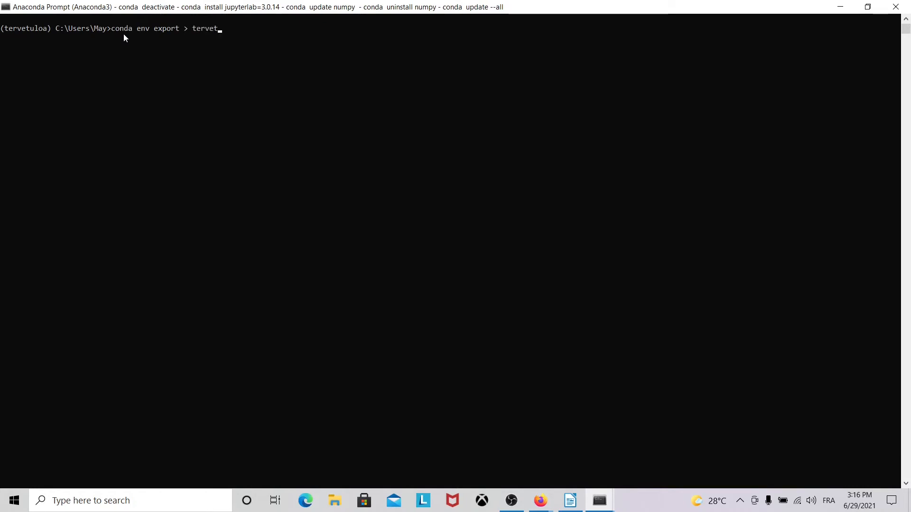
{"action": "type", "text": "oa.yml"}
{"action": "key", "text": "Return"}
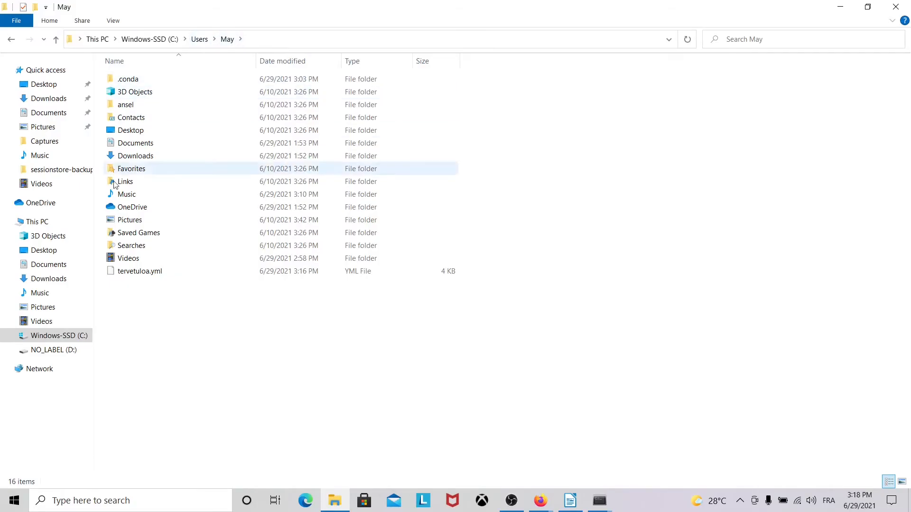
Examine the available destinations for sending the exported tervetuloa.yml file, and leave without choosing one
{"action": "left_click", "coordinate": [139, 271]}
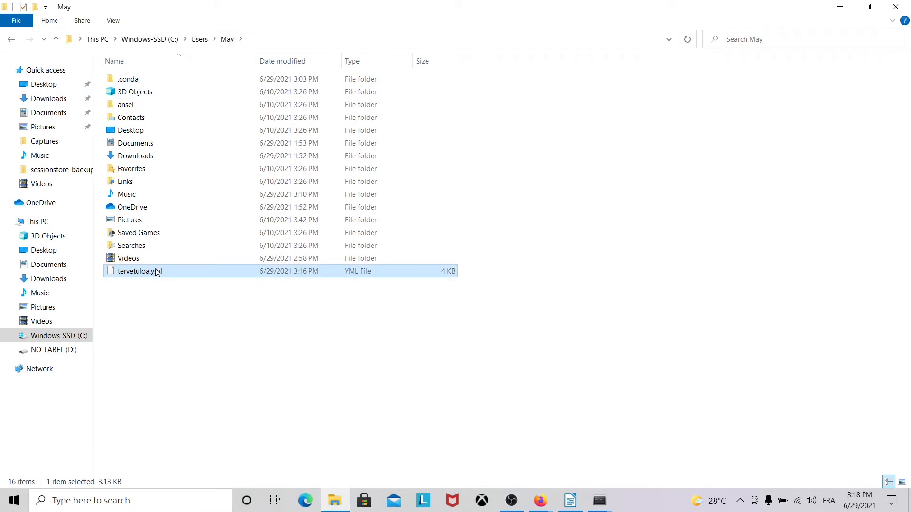
{"action": "right_click", "coordinate": [150, 274]}
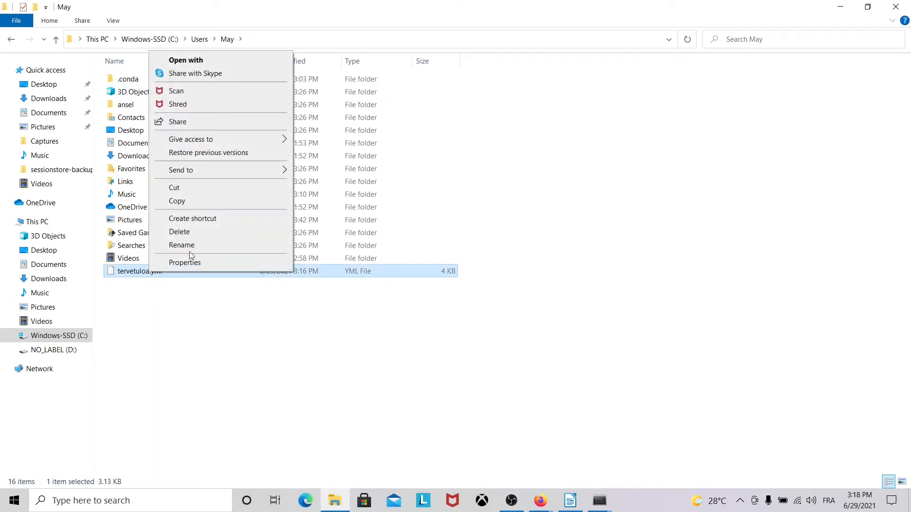
{"action": "mouse_move", "coordinate": [240, 170]}
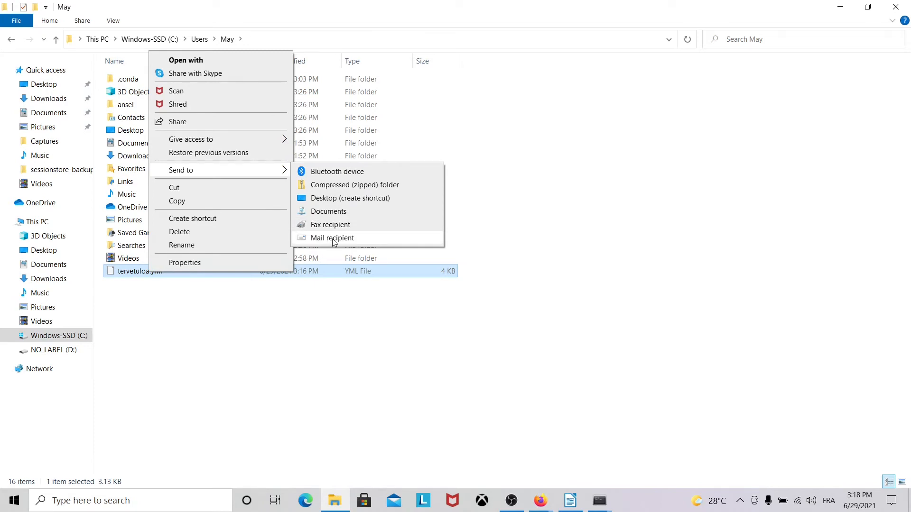
{"action": "left_click", "coordinate": [256, 346]}
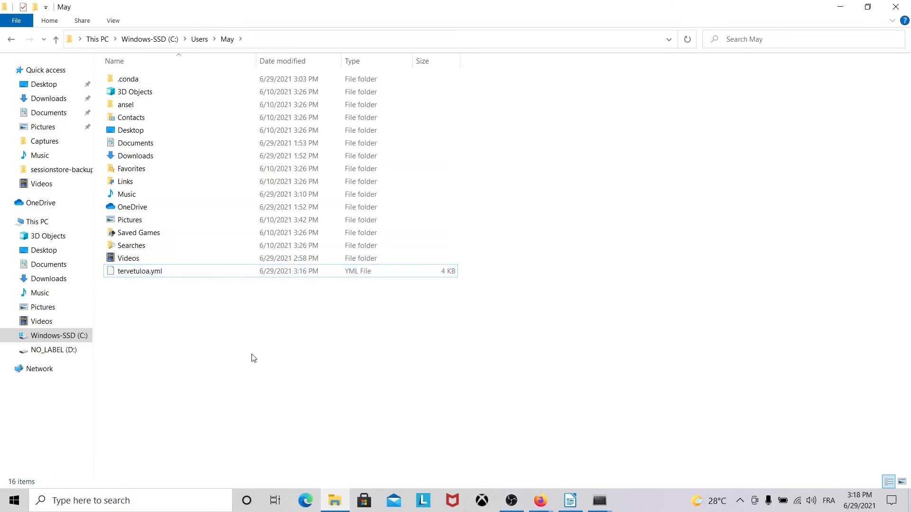
Return to the Anaconda Prompt and try to remove the active environment by running conda env remove -n tervetuloa
{"action": "left_click", "coordinate": [841, 7]}
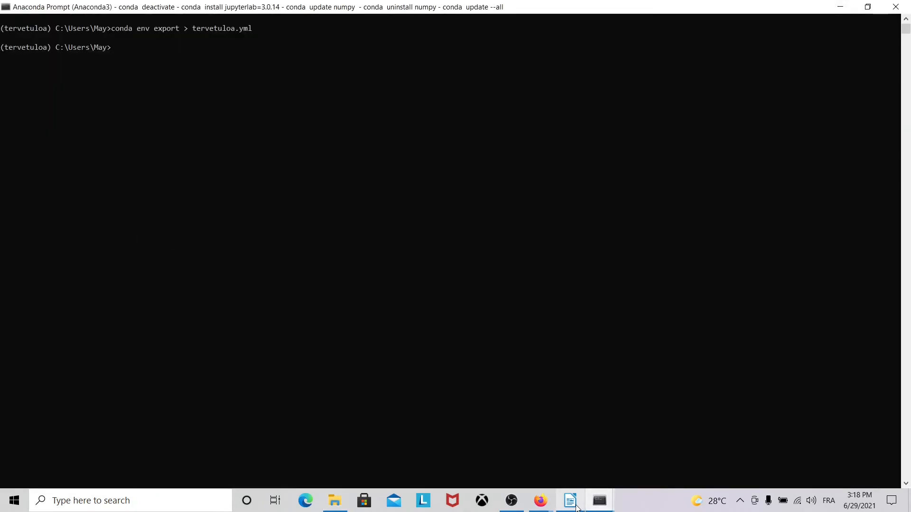
{"action": "left_click", "coordinate": [207, 190]}
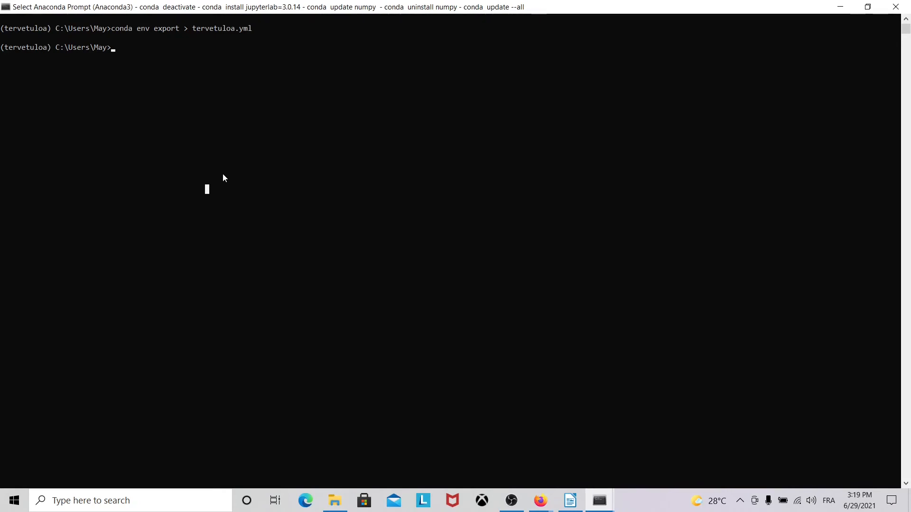
{"action": "key", "text": "Escape"}
{"action": "type", "text": "conda"}
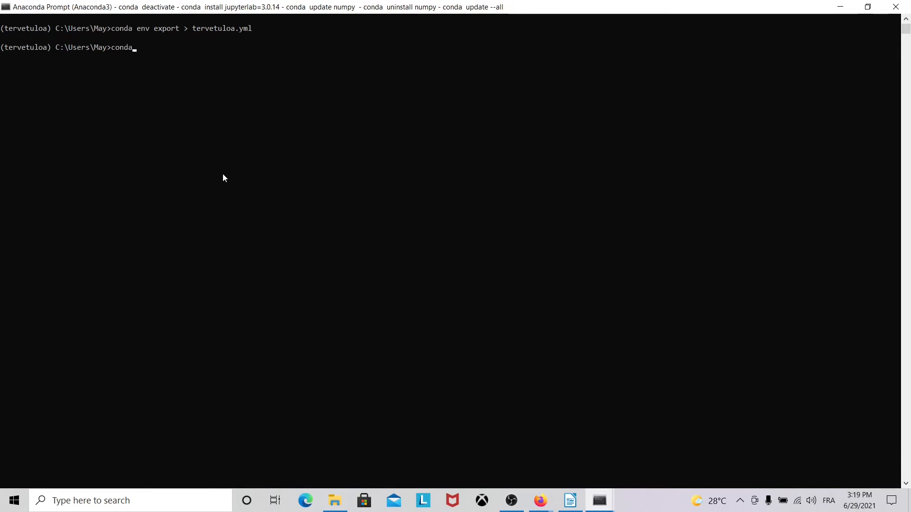
{"action": "type", "text": " env remove"}
{"action": "type", "text": " --nam"}
{"action": "key", "text": "BackSpace"}
{"action": "key", "text": "BackSpace"}
{"action": "key", "text": "BackSpace"}
{"action": "key", "text": "BackSpace"}
{"action": "type", "text": "n tervetuloa"}
{"action": "key", "text": "Return"}
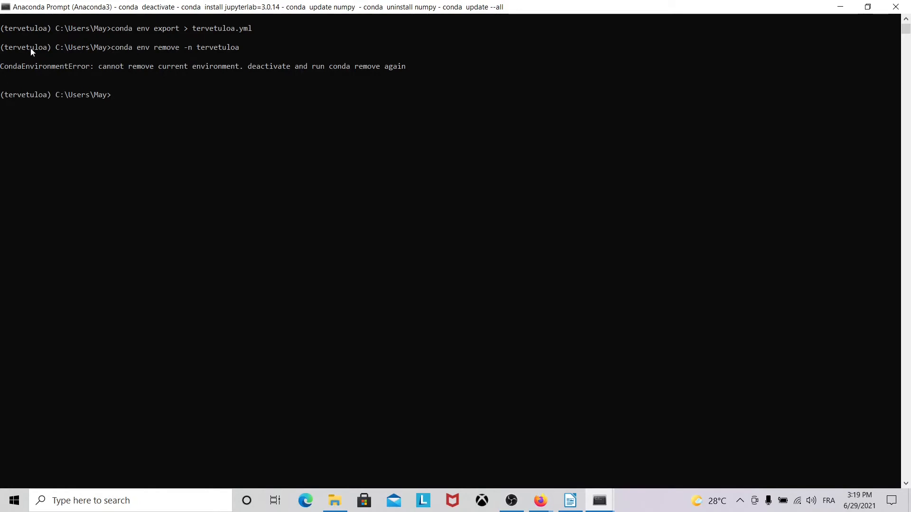
Deactivate the current environment with conda deactivate and remove tervetuloa by running conda env remove -n tervetuloa
{"action": "type", "text": "conda deactivate"}
{"action": "key", "text": "Return"}
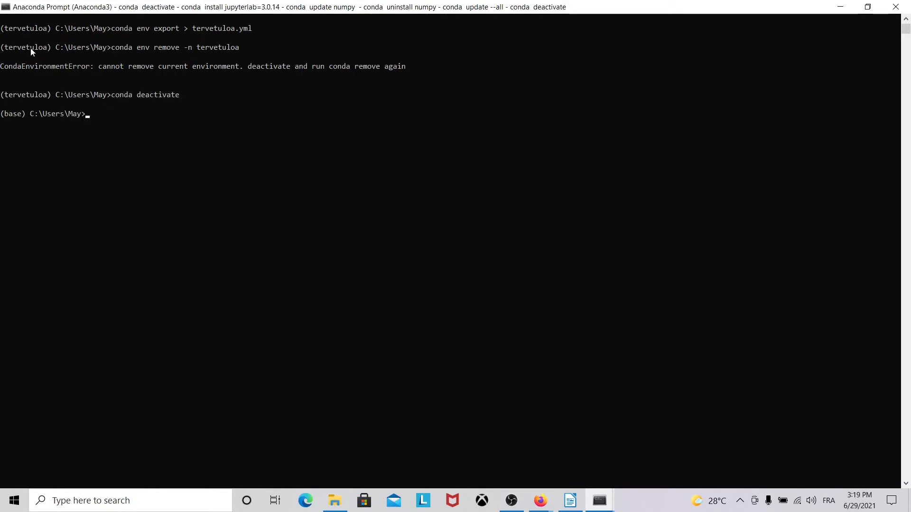
{"action": "key", "text": "Up"}
{"action": "key", "text": "Up"}
{"action": "key", "text": "Return"}
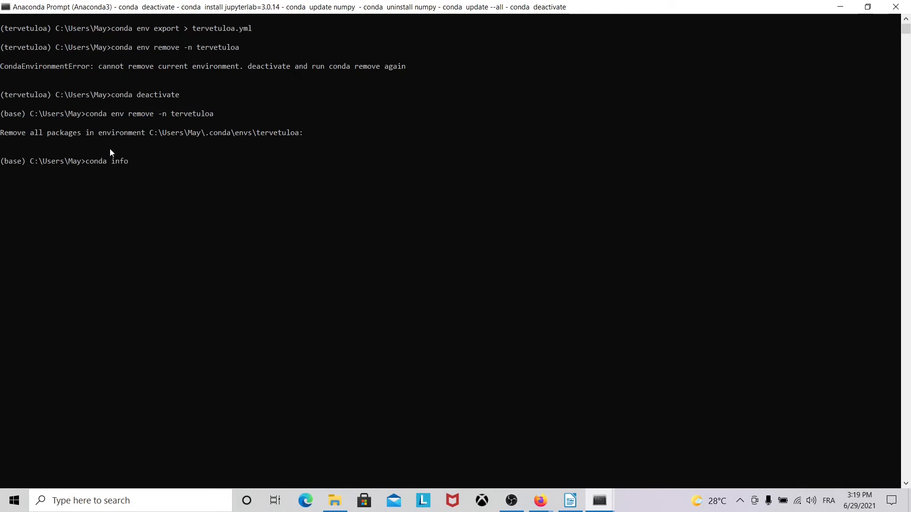
List the existing conda environments by running conda info --envs
{"action": "type", "text": "--envs"}
{"action": "key", "text": "Return"}
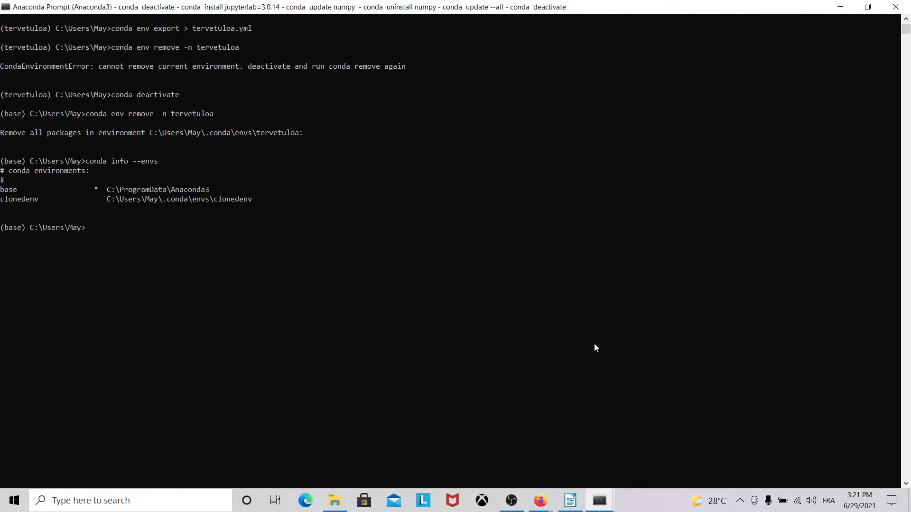
Recreate the environment by running conda env create --file tervetuloa.yml, and check where the YAML file is stored in the user folder
{"action": "type", "text": "conda env create --file tervetuloa.yml"}
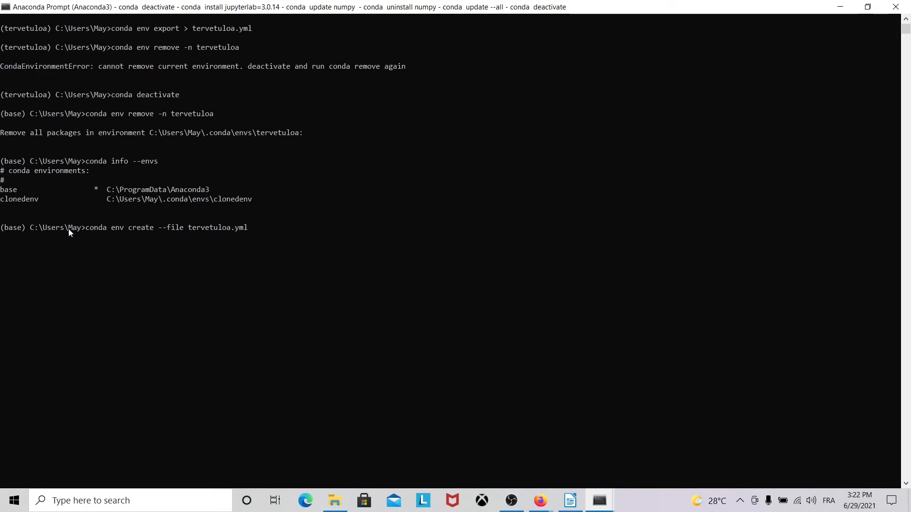
{"action": "key", "text": "Return"}
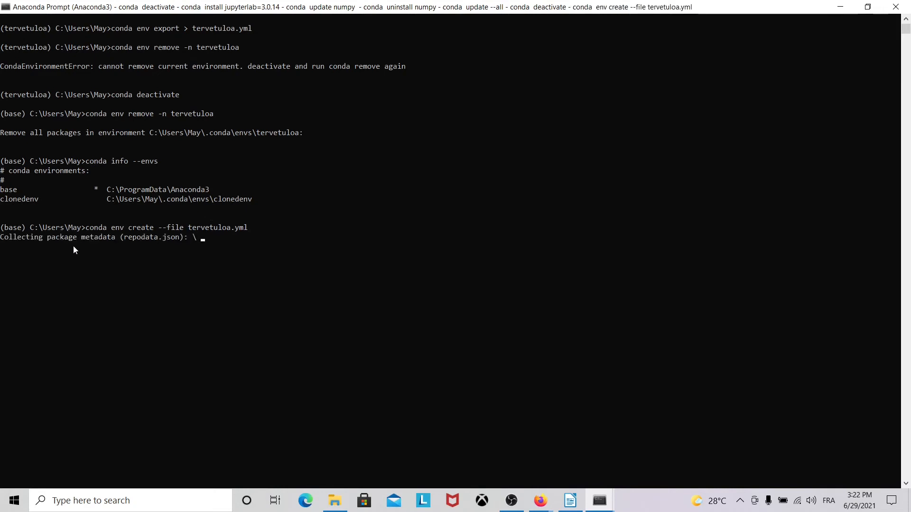
{"action": "left_click", "coordinate": [280, 456]}
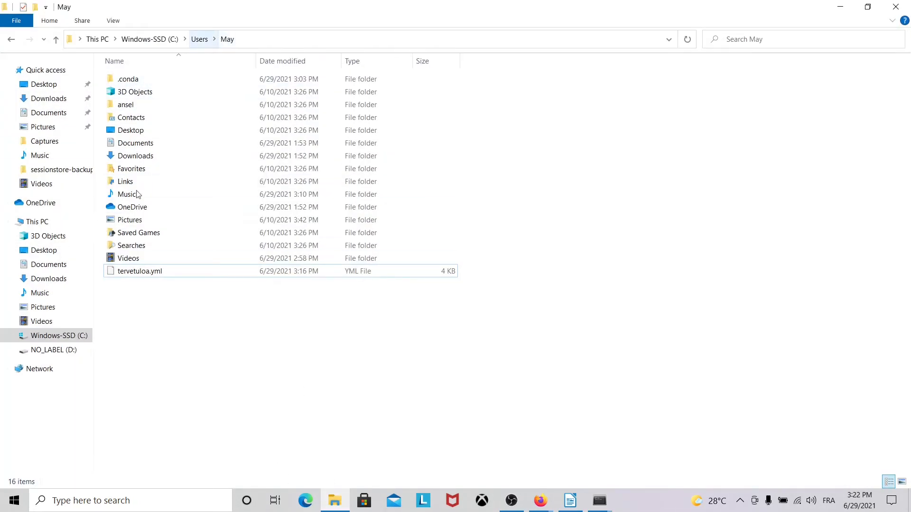
{"action": "left_click", "coordinate": [840, 9]}
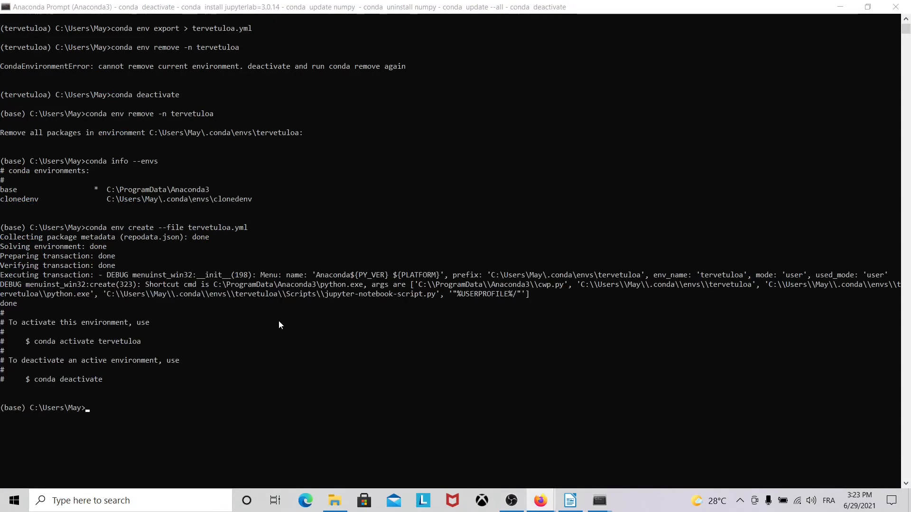
Review the environment creation output and list the conda environments again with conda info --envs
{"action": "scroll", "coordinate": [281, 318], "scroll_direction": "down", "scroll_amount": 3}
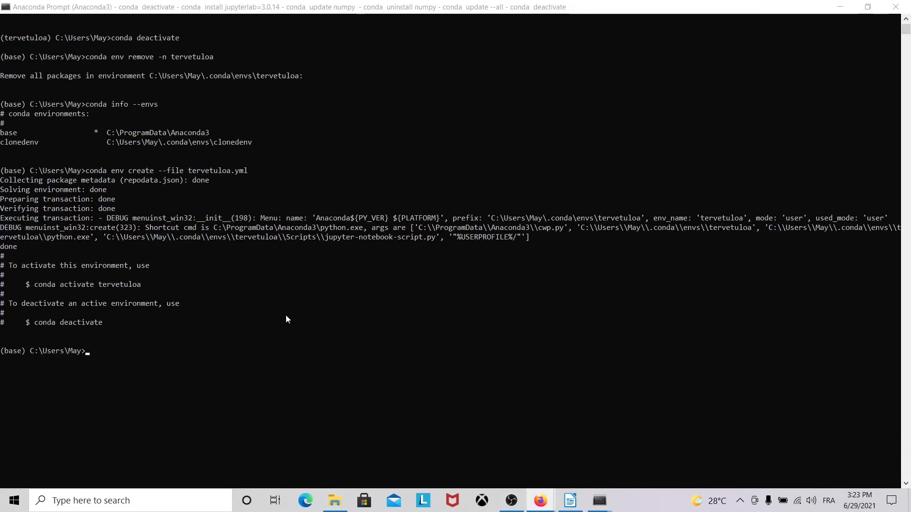
{"action": "scroll", "coordinate": [287, 318], "scroll_direction": "up", "scroll_amount": 2}
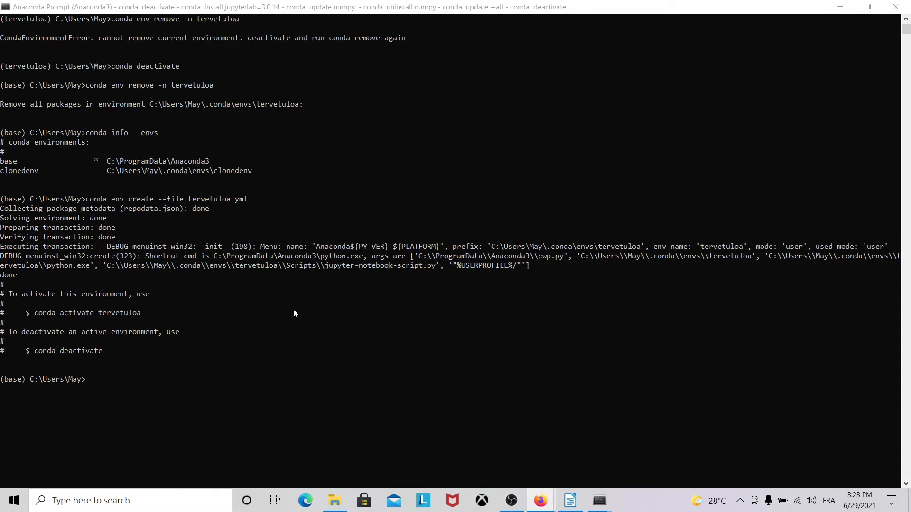
{"action": "left_click", "coordinate": [212, 404]}
{"action": "type", "text": "conda"}
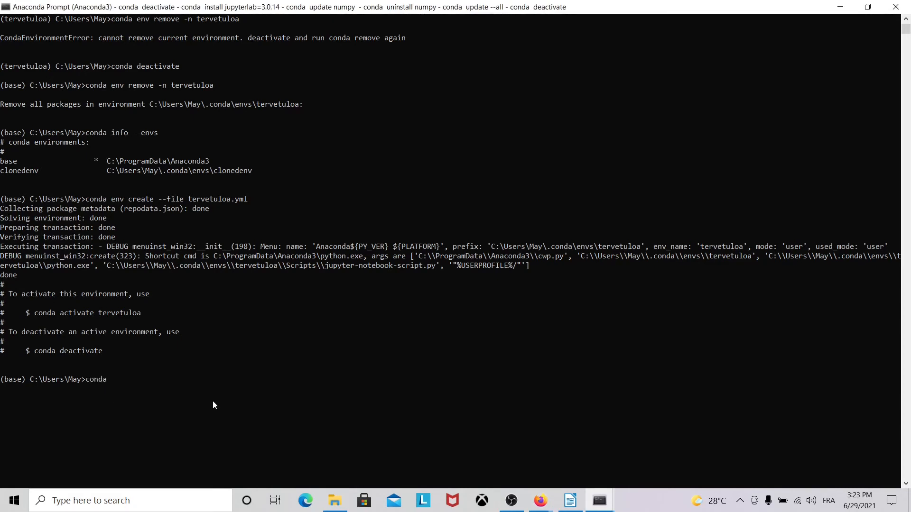
{"action": "type", "text": " info --envs"}
{"action": "key", "text": "Return"}
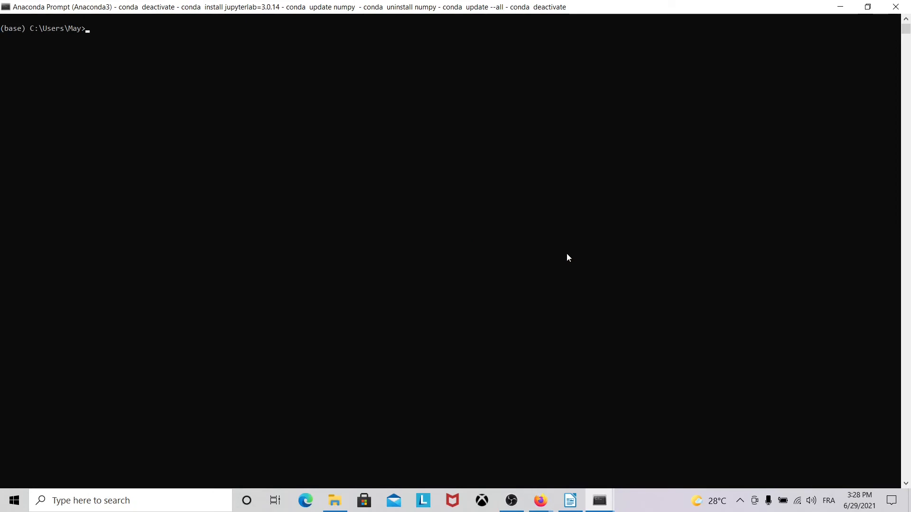
Remove the recreated environment by running conda env remove -n tervetuloa, and clear the terminal with cls
{"action": "type", "text": "conda en"}
{"action": "type", "text": "v"}
{"action": "type", "text": " remove"}
{"action": "type", "text": " -n tervetuo"}
{"action": "type", "text": "oa"}
{"action": "key", "text": "Return"}
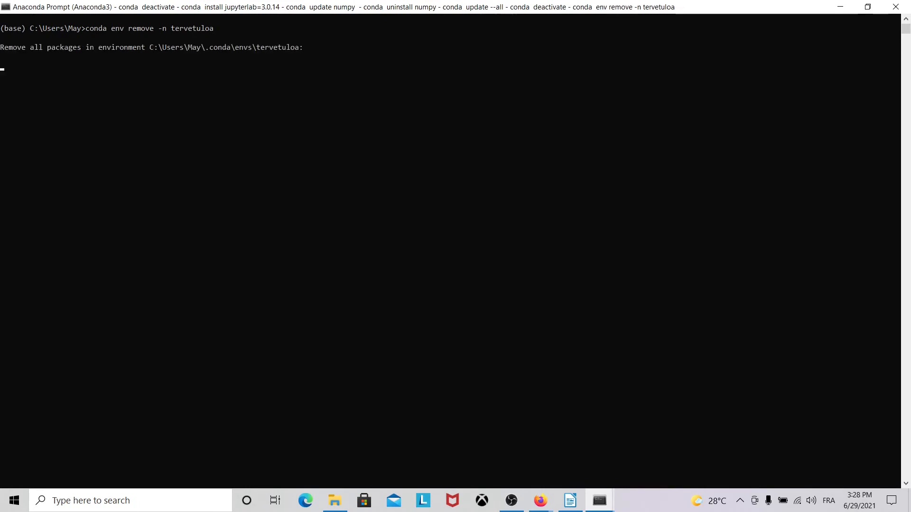
{"action": "key", "text": "alt+Tab"}
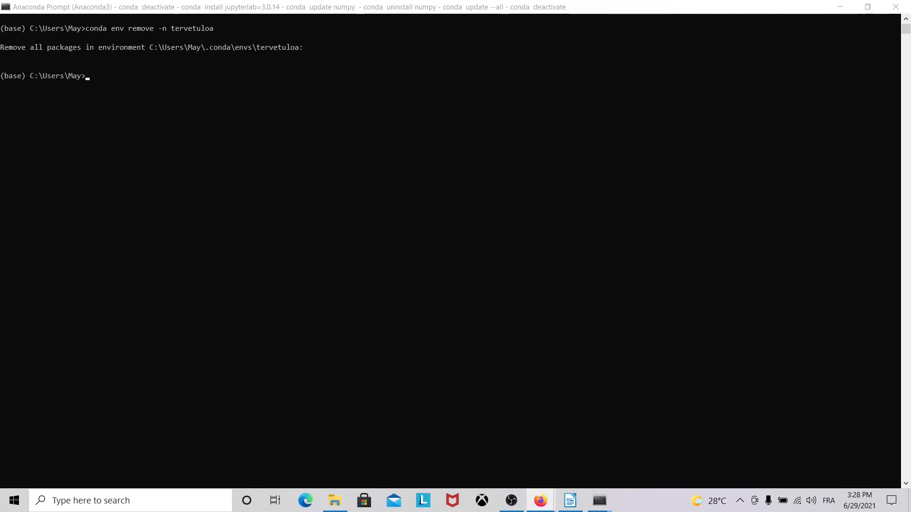
{"action": "left_click", "coordinate": [336, 167]}
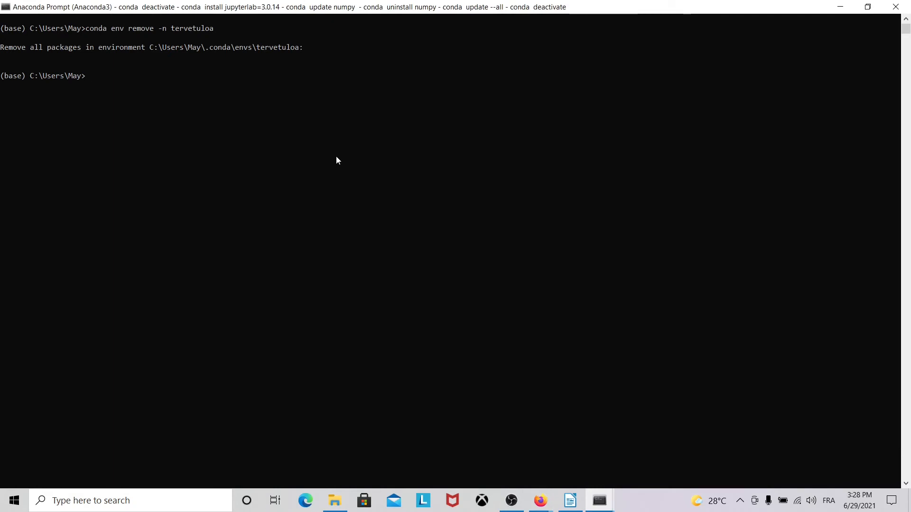
{"action": "type", "text": "cls"}
{"action": "key", "text": "Return"}
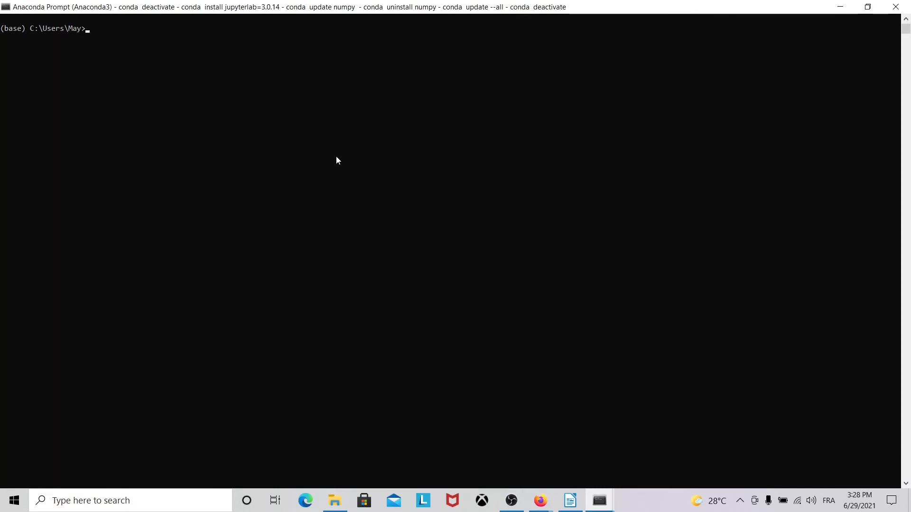
Build the tervetuloa environment from its exported YAML file by running conda env create --file tervetuloa.yml
{"action": "type", "text": "da"}
{"action": "key", "text": "alt+Tab"}
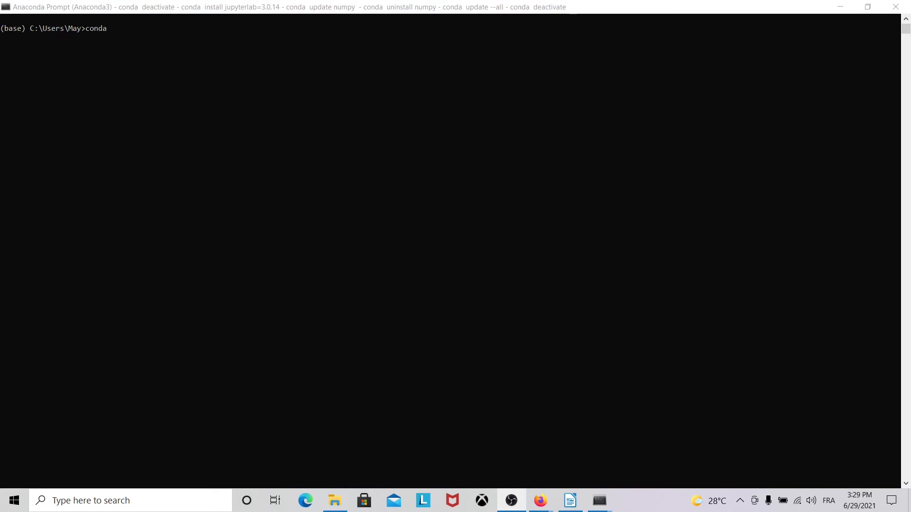
{"action": "key", "text": "alt+Tab"}
{"action": "key", "text": "alt+Tab"}
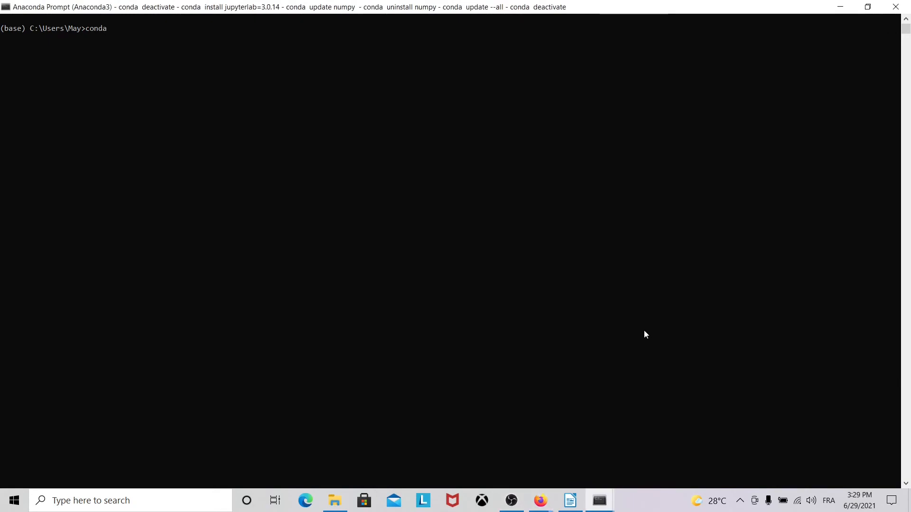
{"action": "type", "text": "env create --file "}
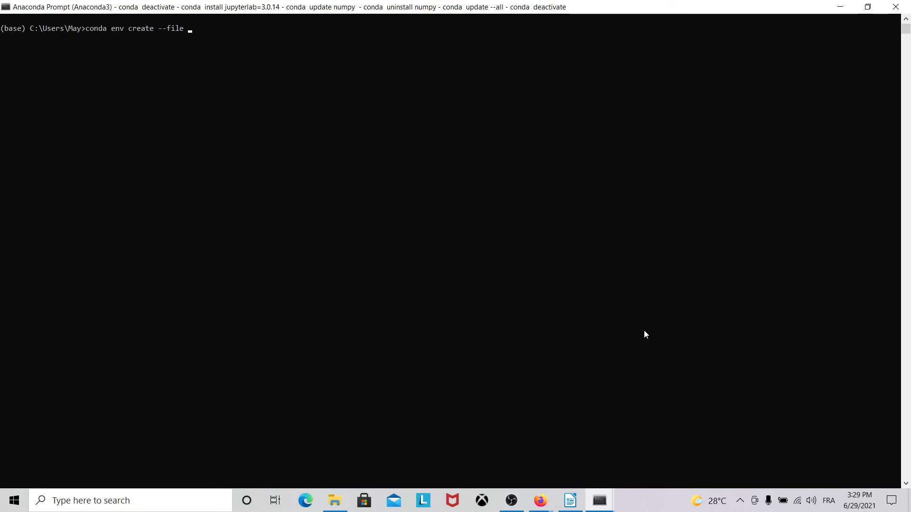
{"action": "type", "text": "tervetuloa.yml"}
{"action": "key", "text": "Return"}
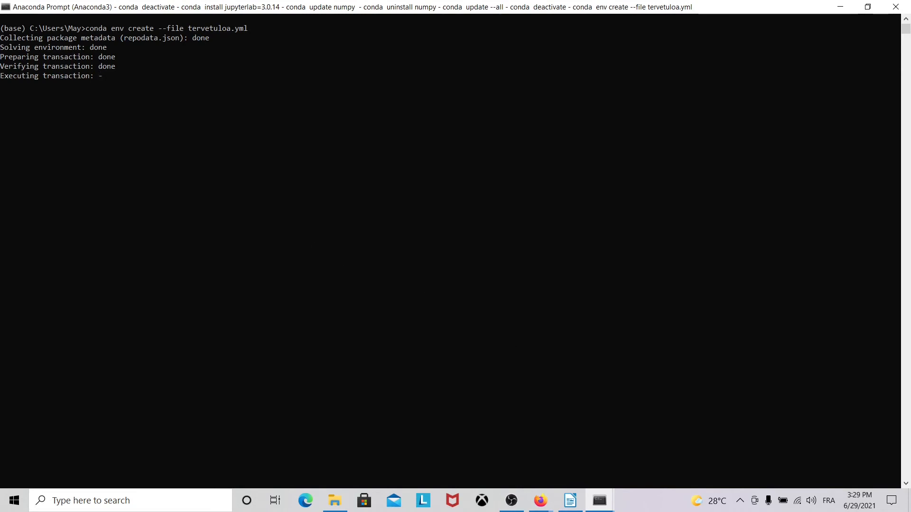
{"action": "key", "text": "alt+Tab"}
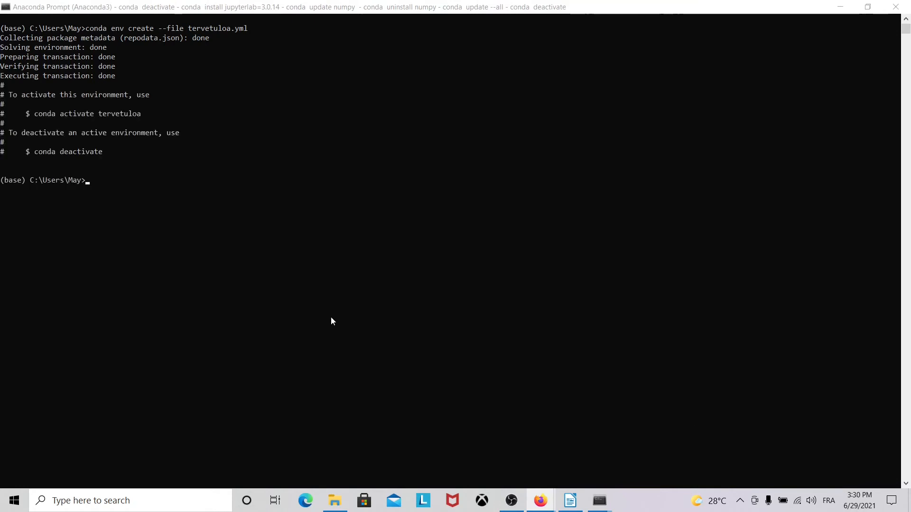
{"action": "left_click", "coordinate": [186, 258]}
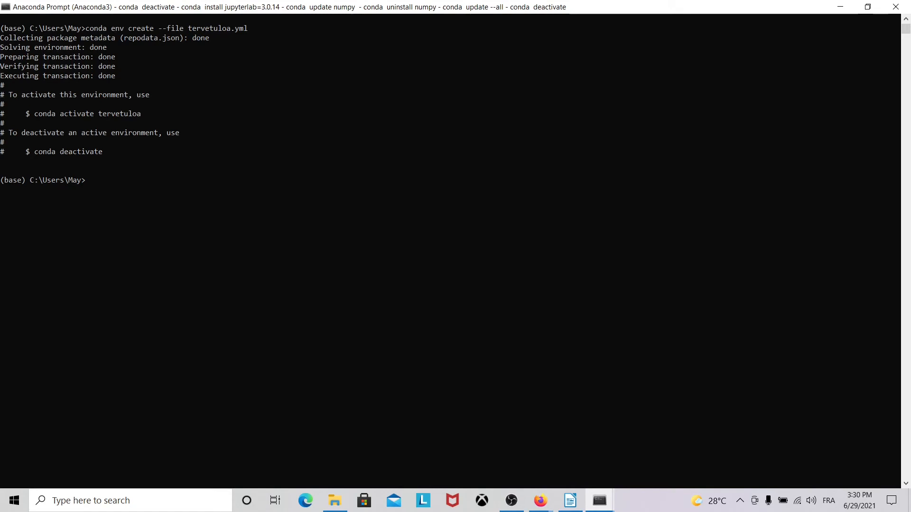
List the packages installed in the restored environment by running conda list --name tervetuloa
{"action": "key", "text": "alt+Tab"}
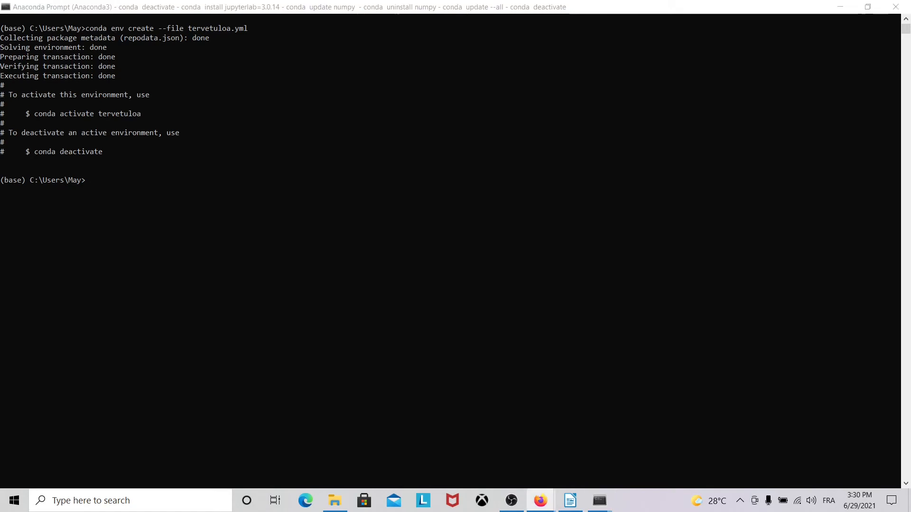
{"action": "left_click", "coordinate": [164, 208]}
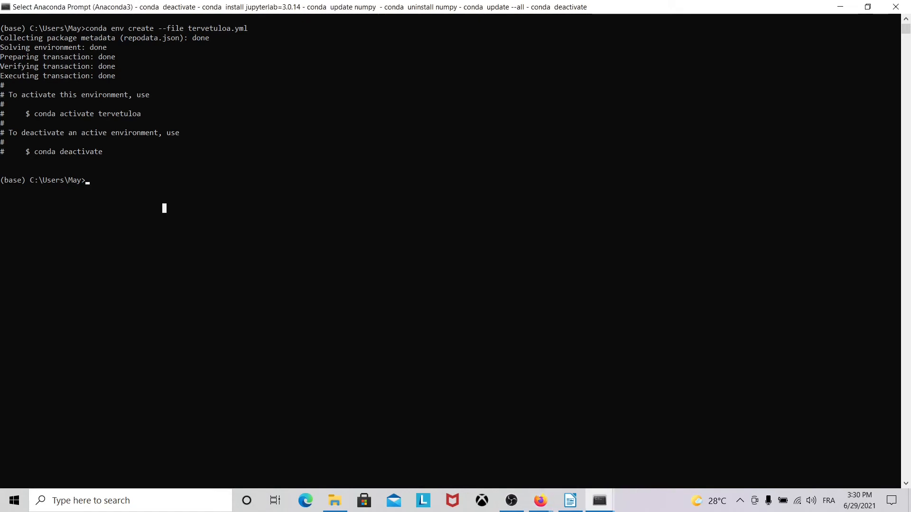
{"action": "type", "text": "conda "}
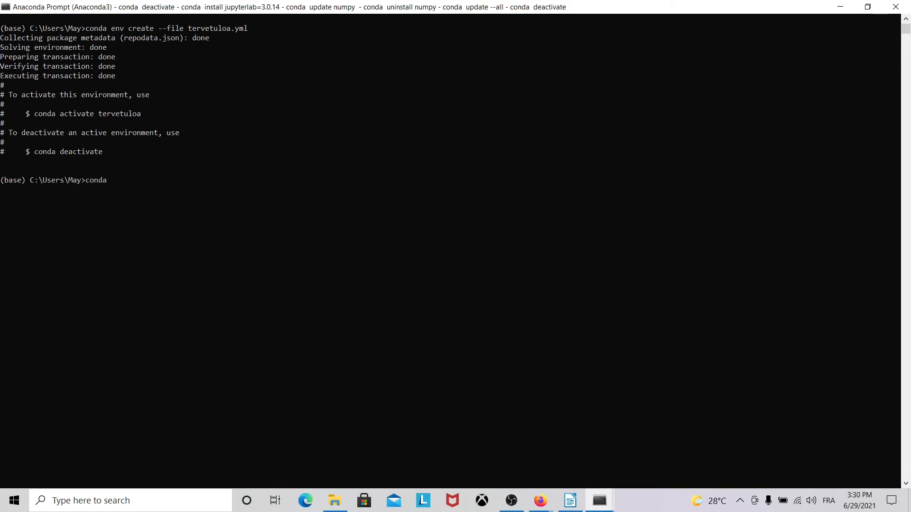
{"action": "type", "text": "list"}
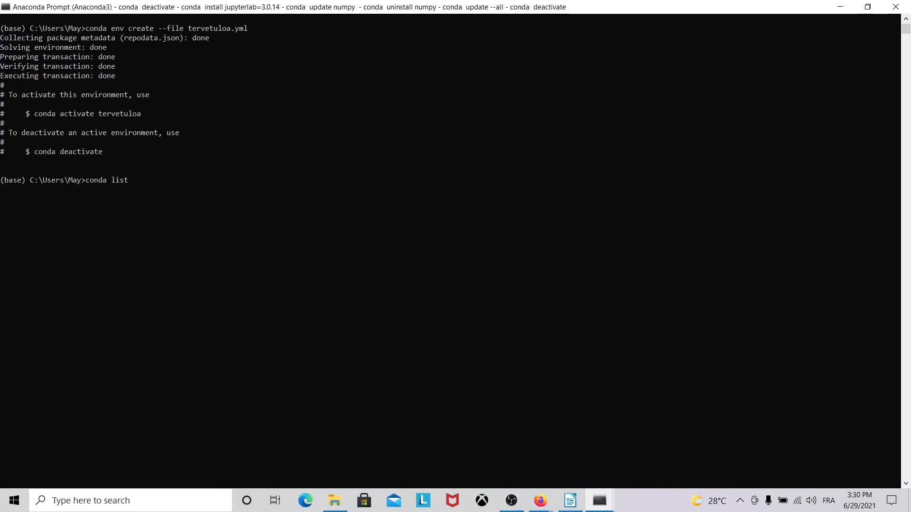
{"action": "type", "text": "--name tervetuloa"}
{"action": "key", "text": "Return"}
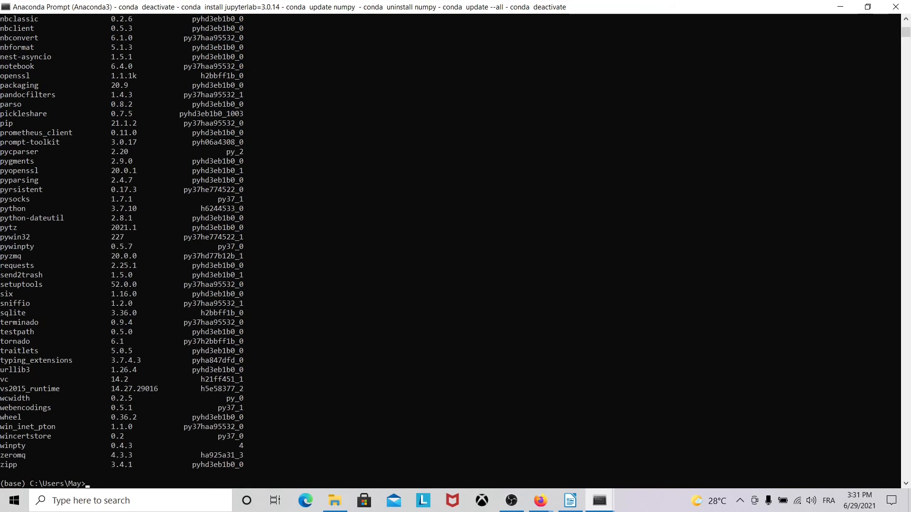
Check the python and jupyterlab versions in the tervetuloa package list, highlighting each version number
{"action": "scroll", "coordinate": [47, 285], "scroll_direction": "up", "scroll_amount": 4}
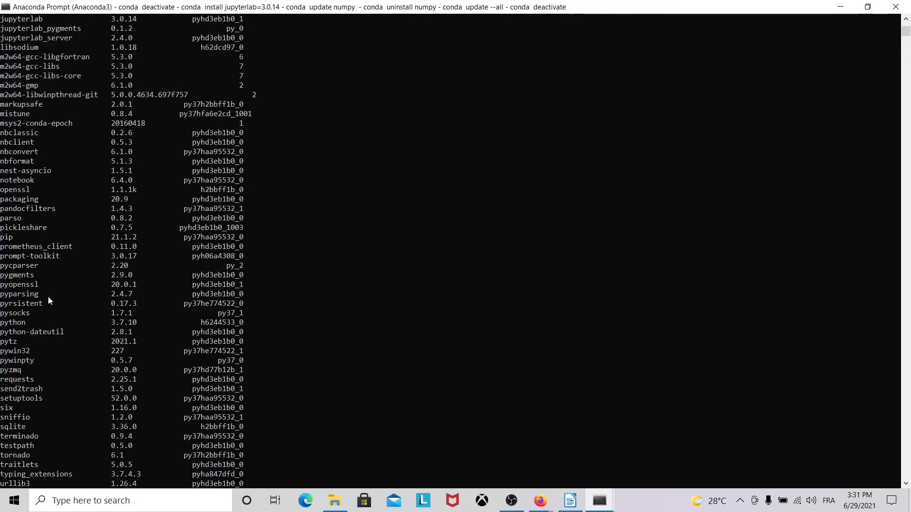
{"action": "left_click_drag", "start_coordinate": [111, 323], "coordinate": [139, 323]}
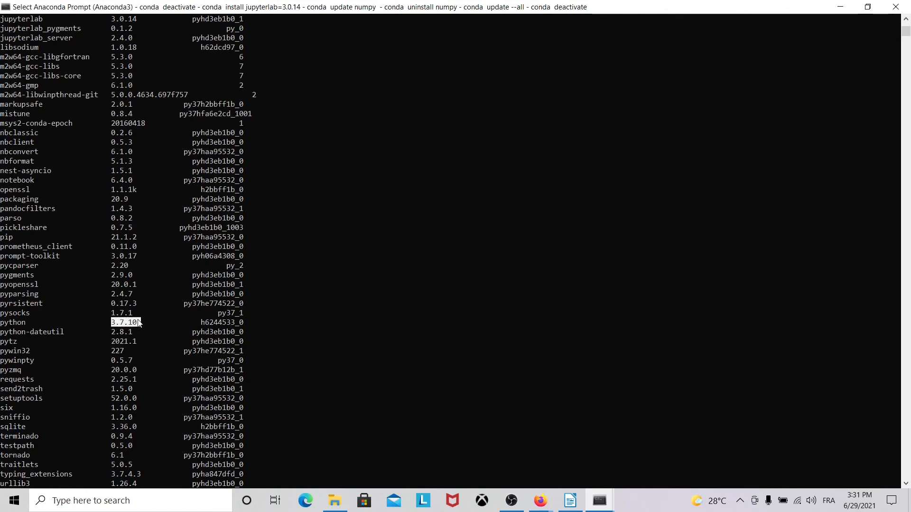
{"action": "scroll", "coordinate": [49, 277], "scroll_direction": "up", "scroll_amount": 3}
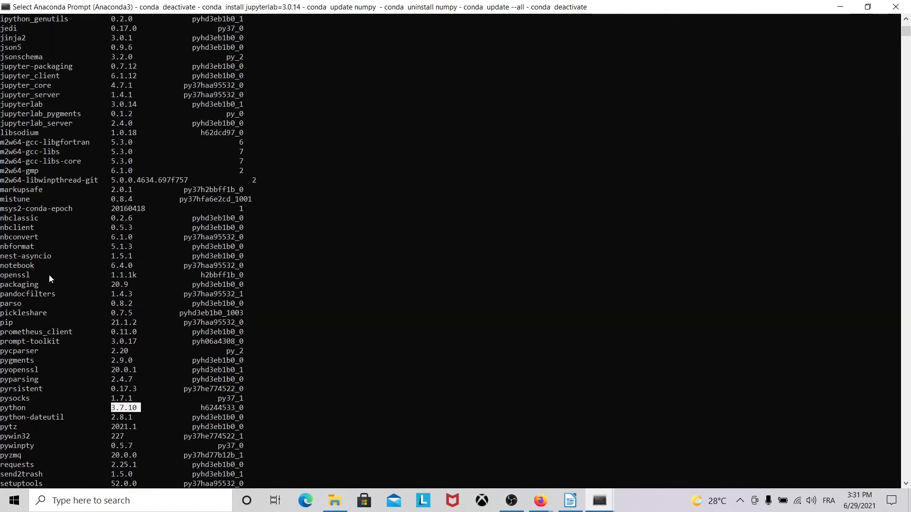
{"action": "scroll", "coordinate": [49, 279], "scroll_direction": "up", "scroll_amount": 1}
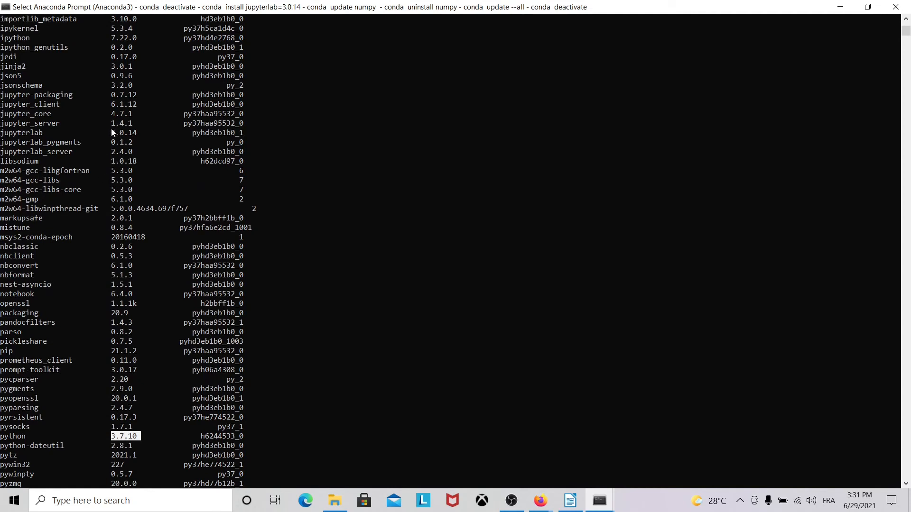
{"action": "left_click_drag", "start_coordinate": [108, 132], "coordinate": [140, 133]}
{"action": "scroll", "coordinate": [107, 228], "scroll_direction": "up", "scroll_amount": 5}
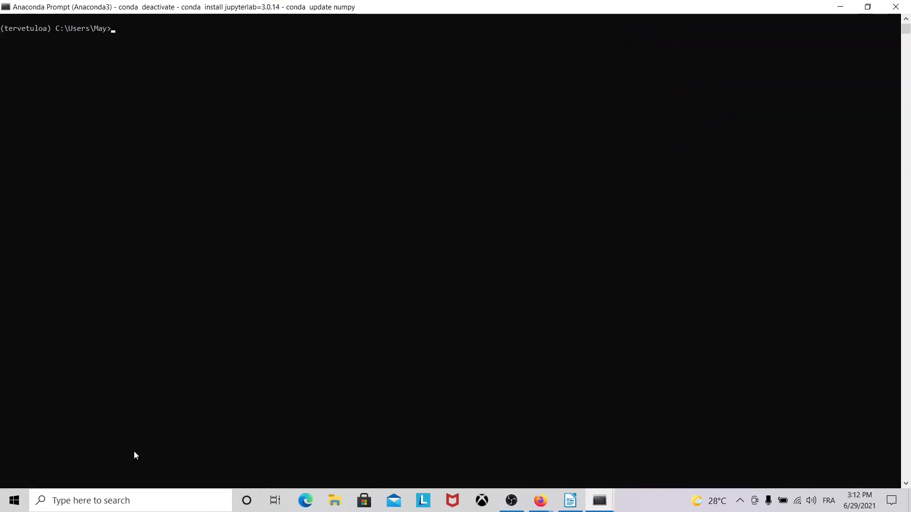
Remove numpy from the active tervetuloa environment by running conda uninstall numpy, and accept the package plan
{"action": "type", "text": "conda uninstall"}
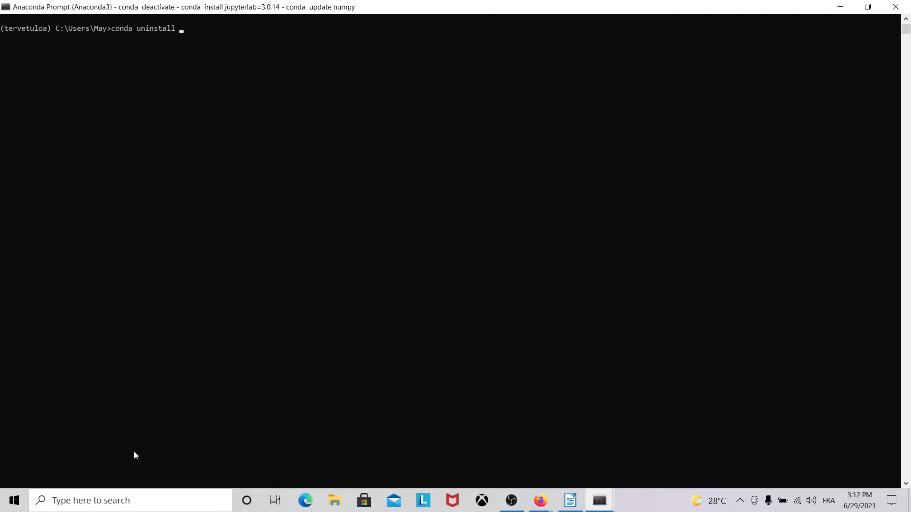
{"action": "type", "text": " numpy"}
{"action": "key", "text": "Return"}
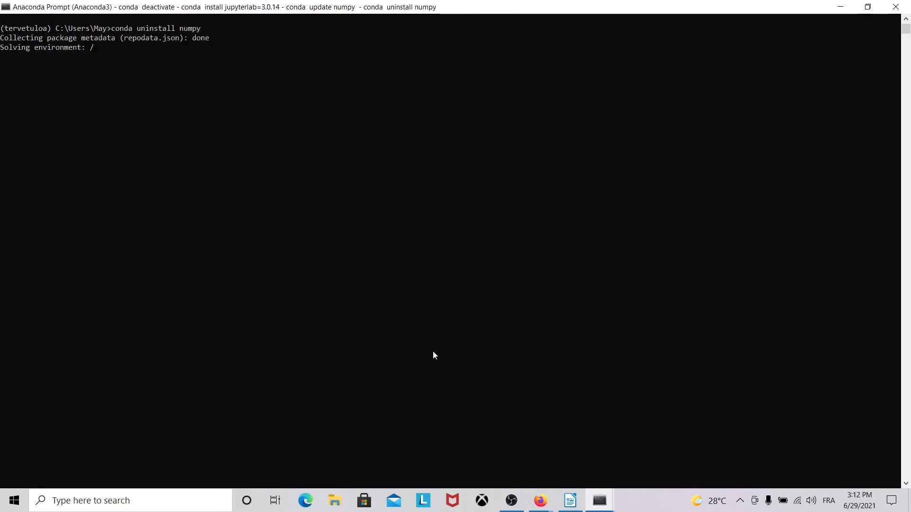
{"action": "type", "text": "y"}
{"action": "key", "text": "Return"}
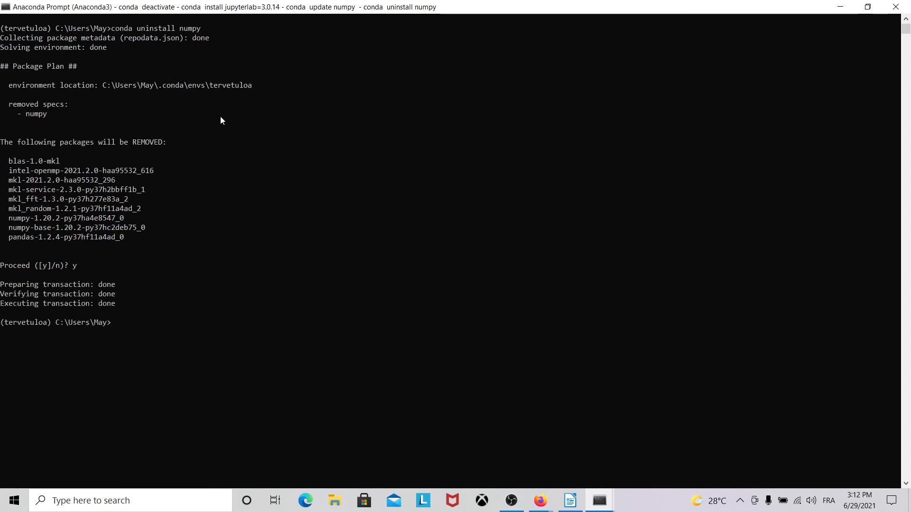
List the packages left in the active environment by running conda list, and look through the output
{"action": "type", "text": "conda list"}
{"action": "key", "text": "Return"}
{"action": "scroll", "coordinate": [84, 224], "scroll_direction": "up", "scroll_amount": 4}
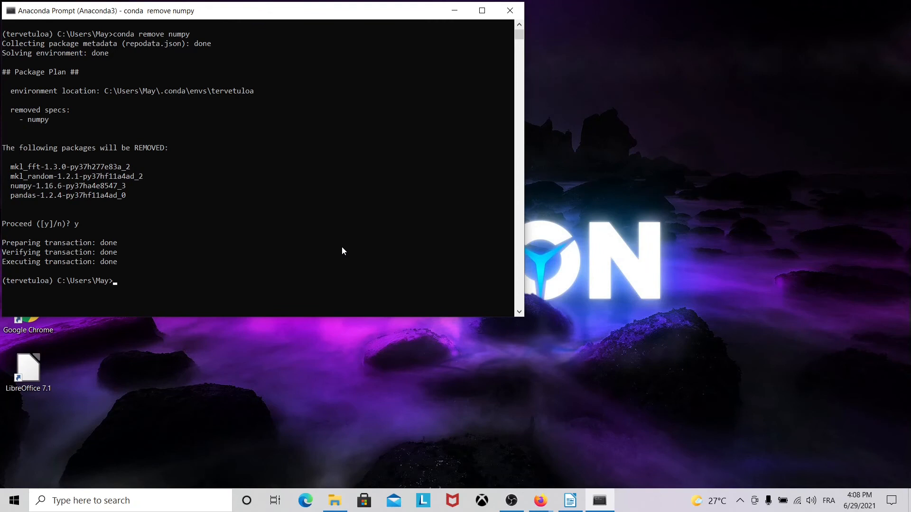
Try to install numpy version 1.17 into the tervetuloa environment by running conda install numpy=1.17
{"action": "type", "text": "install"}
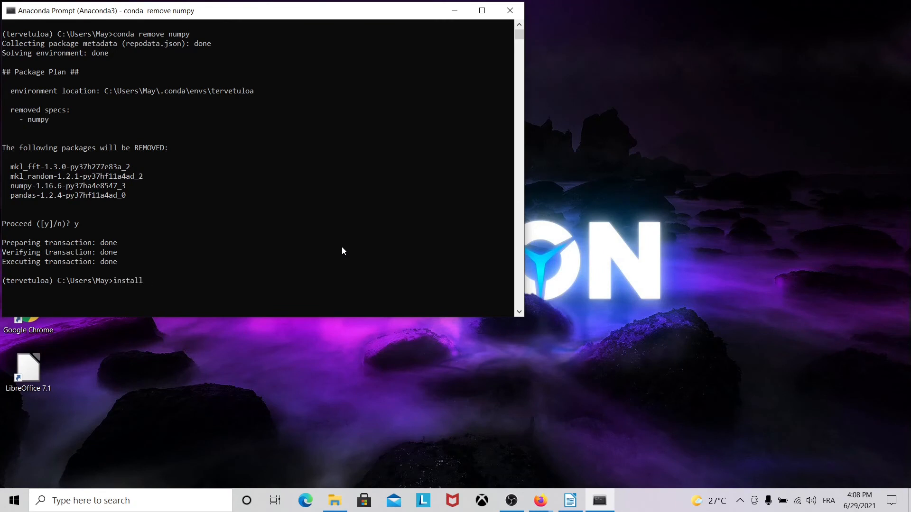
{"action": "key", "text": "Home"}
{"action": "type", "text": "conda"}
{"action": "key", "text": "End"}
{"action": "type", "text": "numpy=1.17"}
{"action": "key", "text": "Return"}
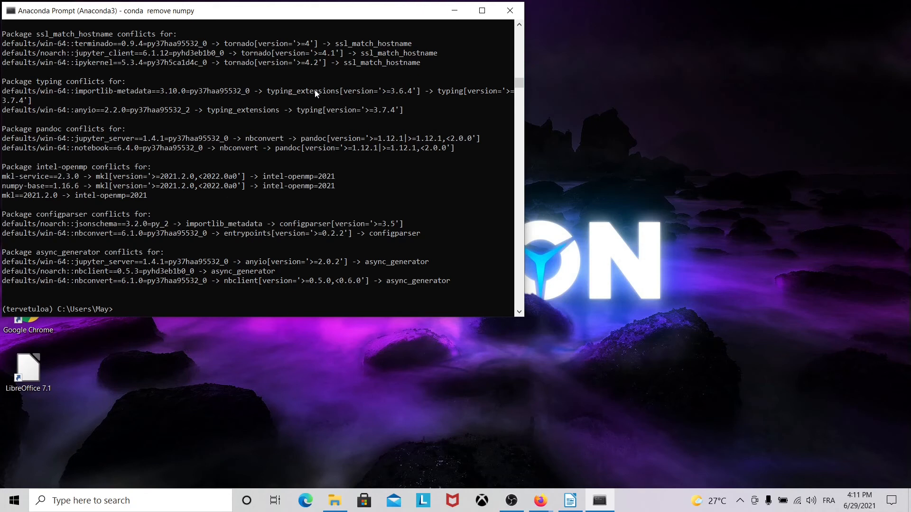
Display the revision history of the tervetuloa environment by running conda list --revisions
{"action": "left_click", "coordinate": [136, 303]}
{"action": "left_click", "coordinate": [350, 308]}
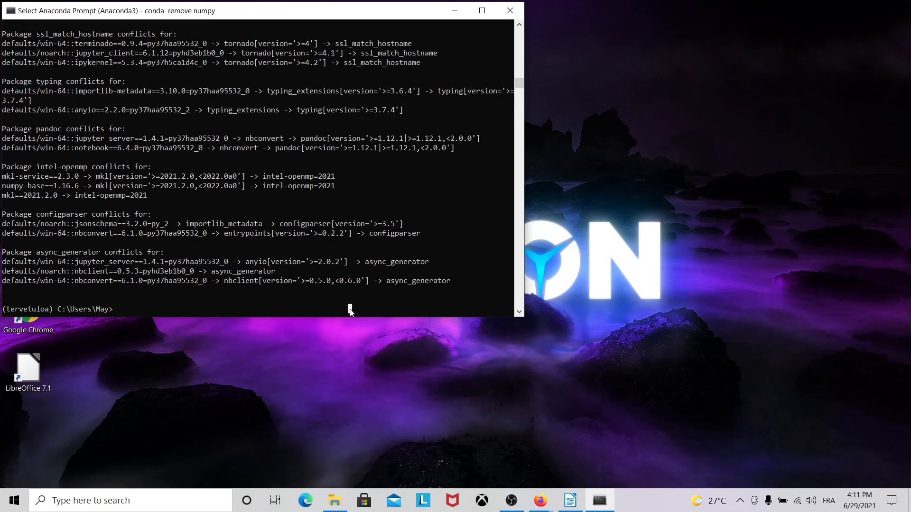
{"action": "type", "text": "conda list --revisions"}
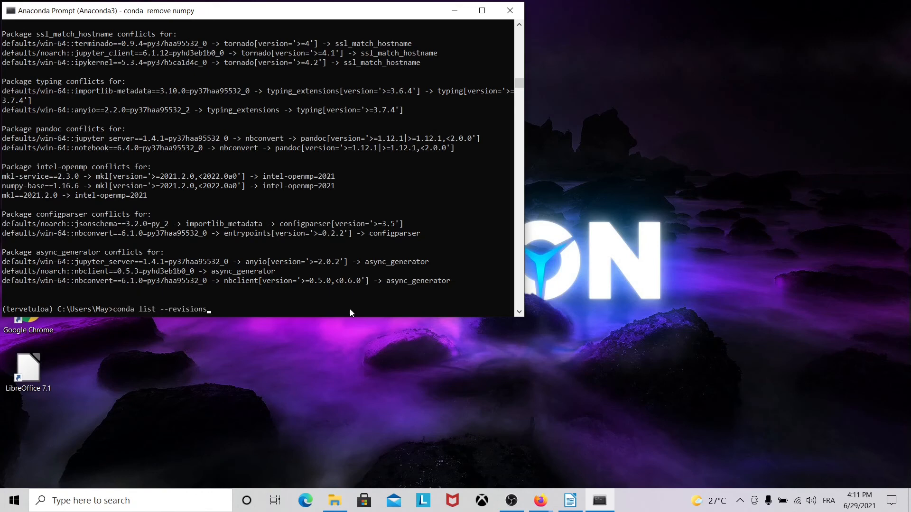
{"action": "key", "text": "Return"}
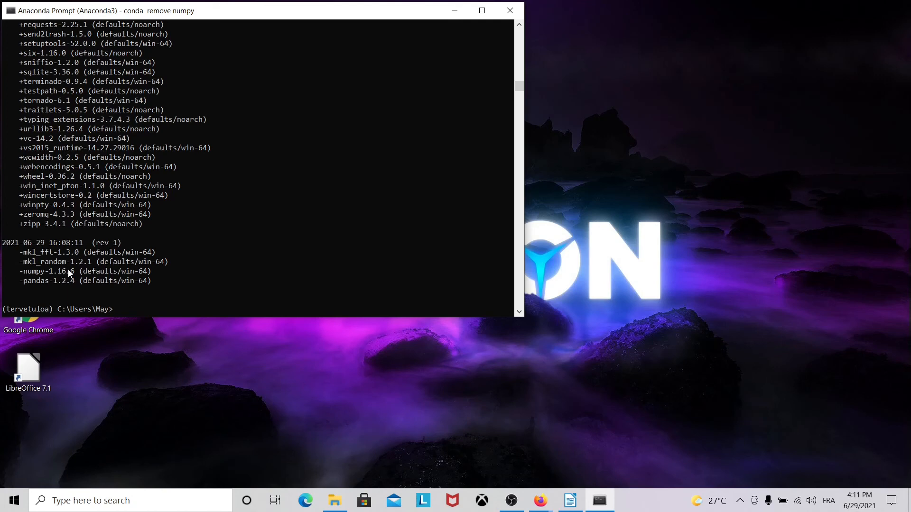
Examine the package changes under rev 0 and rev 1 in the revision history, highlighting the rev 1 label
{"action": "scroll", "coordinate": [57, 279], "scroll_direction": "up", "scroll_amount": 20}
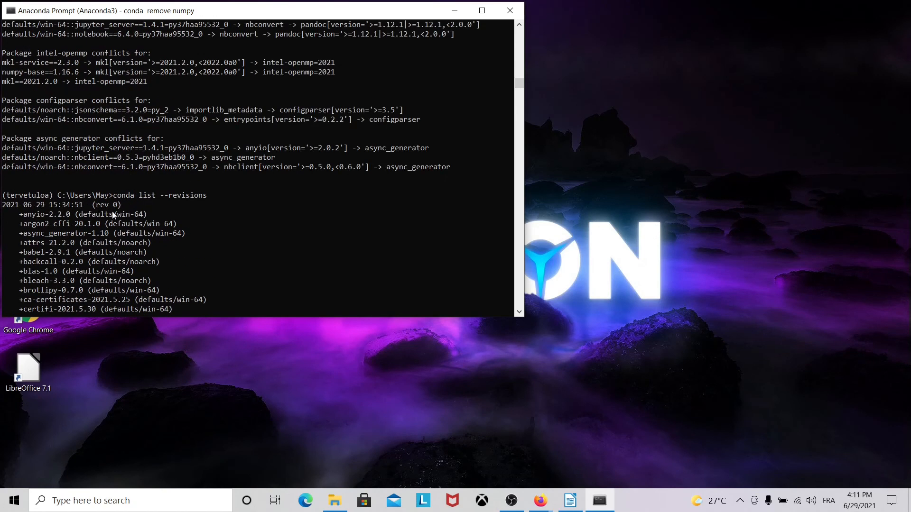
{"action": "scroll", "coordinate": [64, 222], "scroll_direction": "down", "scroll_amount": 12}
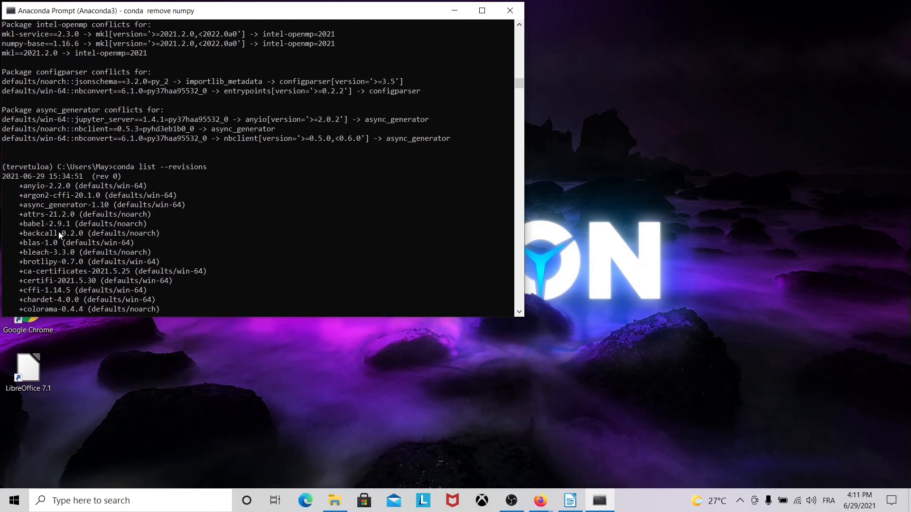
{"action": "scroll", "coordinate": [65, 222], "scroll_direction": "down", "scroll_amount": 18}
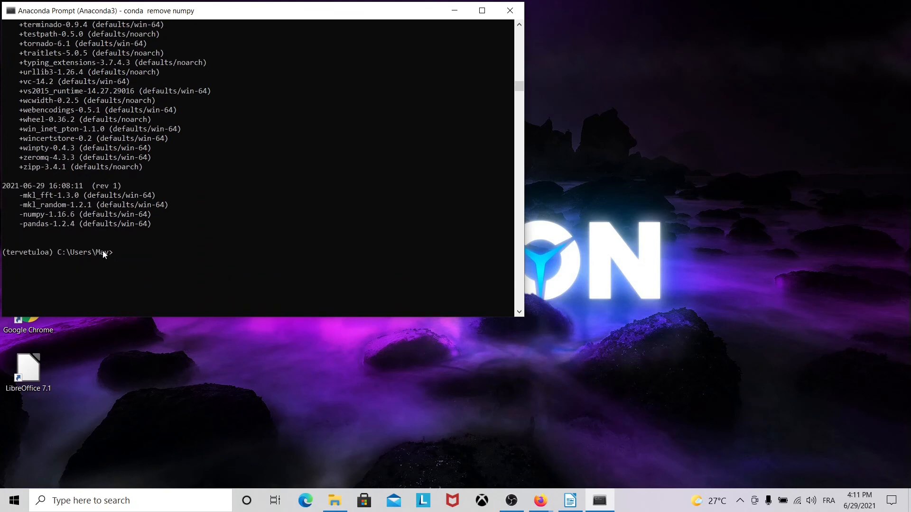
{"action": "left_click", "coordinate": [116, 235]}
{"action": "left_click_drag", "start_coordinate": [96, 187], "coordinate": [121, 189]}
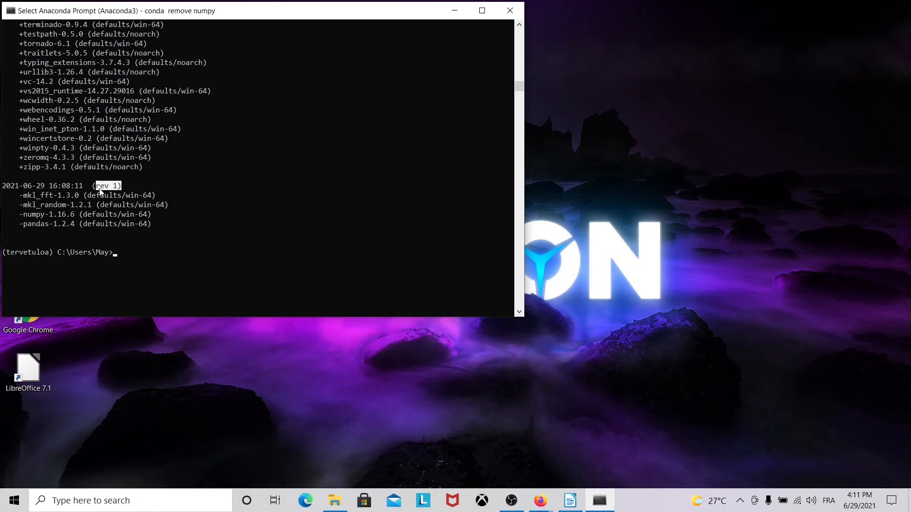
Roll the environment back to revision 0 by running conda install --rev 0, and accept the package plan
{"action": "left_click", "coordinate": [133, 258]}
{"action": "type", "text": "conda"}
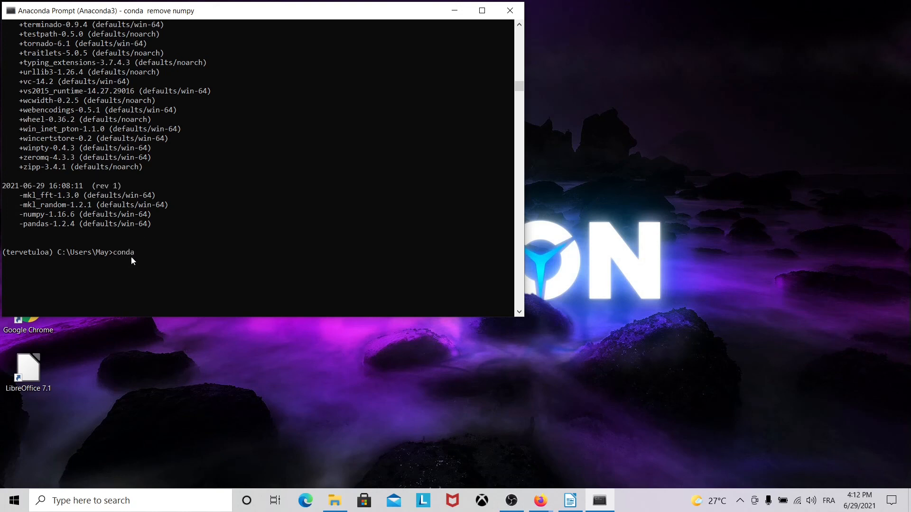
{"action": "type", "text": " install --rev 0"}
{"action": "key", "text": "Return"}
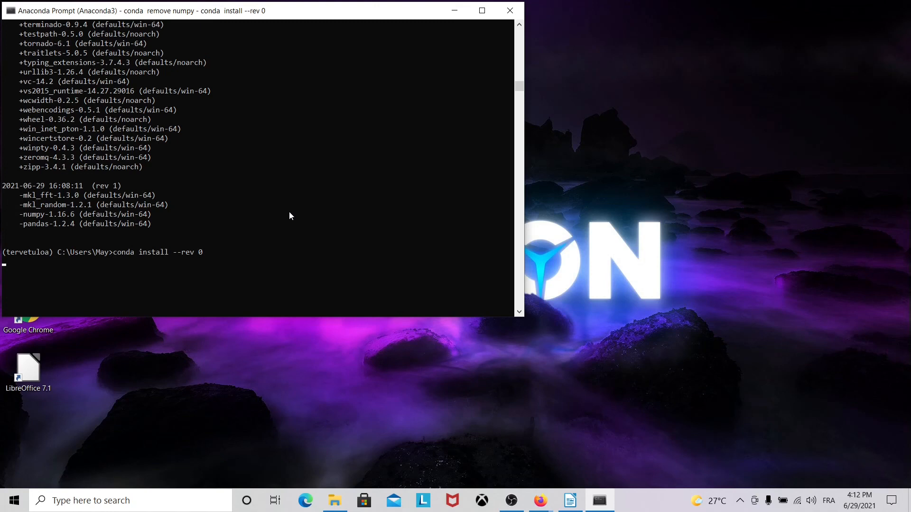
{"action": "type", "text": "y"}
{"action": "key", "text": "Return"}
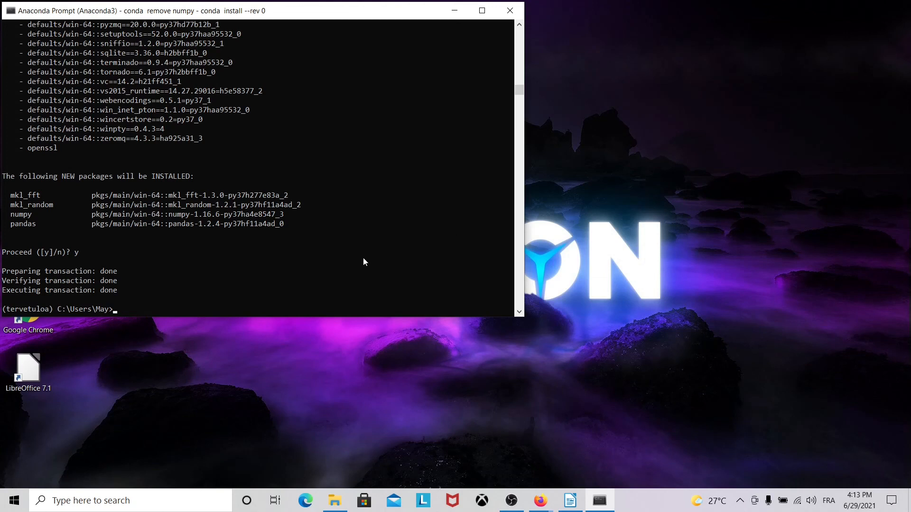
Check the revision history after the rollback by running conda list --revisions again
{"action": "left_click", "coordinate": [231, 301]}
{"action": "type", "text": "conda list --revisions"}
{"action": "key", "text": "Return"}
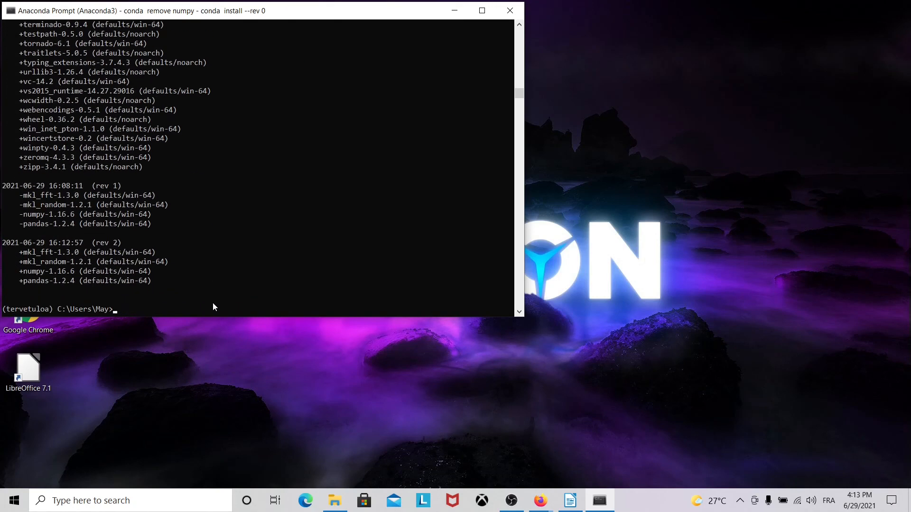